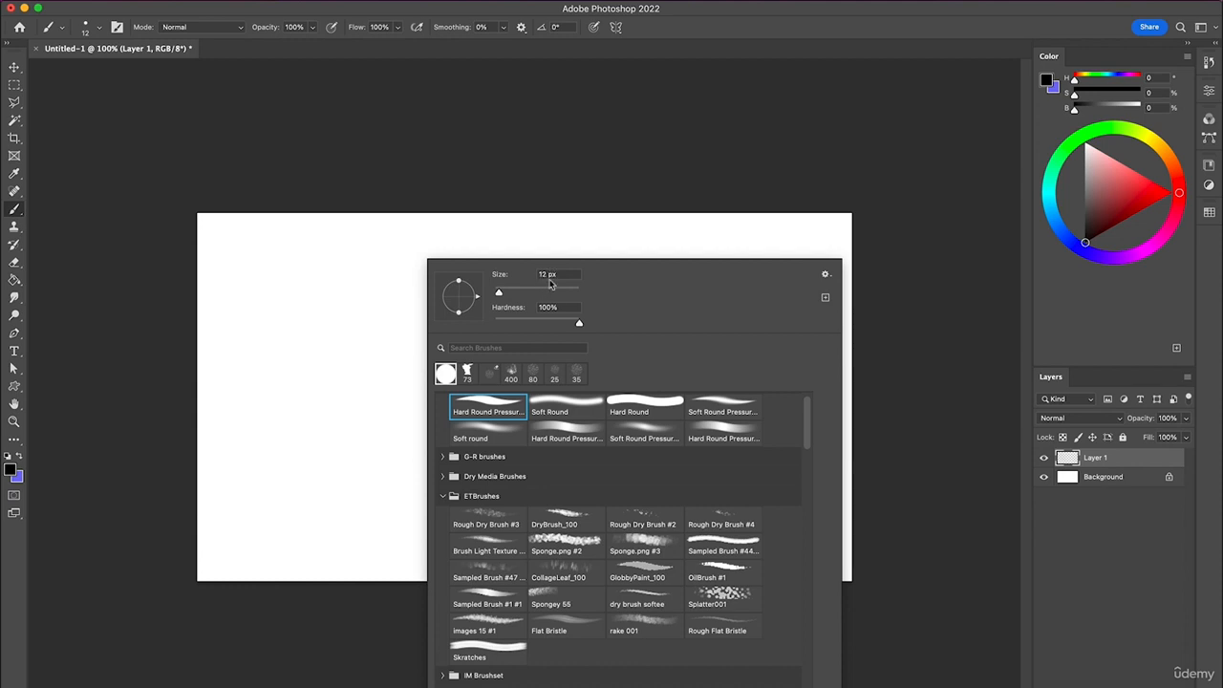
left_click(279, 349)
mouse_move(410, 300)
left_mouse_down()
mouse_move(443, 327)
mouse_move(447, 442)
left_mouse_up()
key("super+z")
key("super+z")
left_click(313, 28)
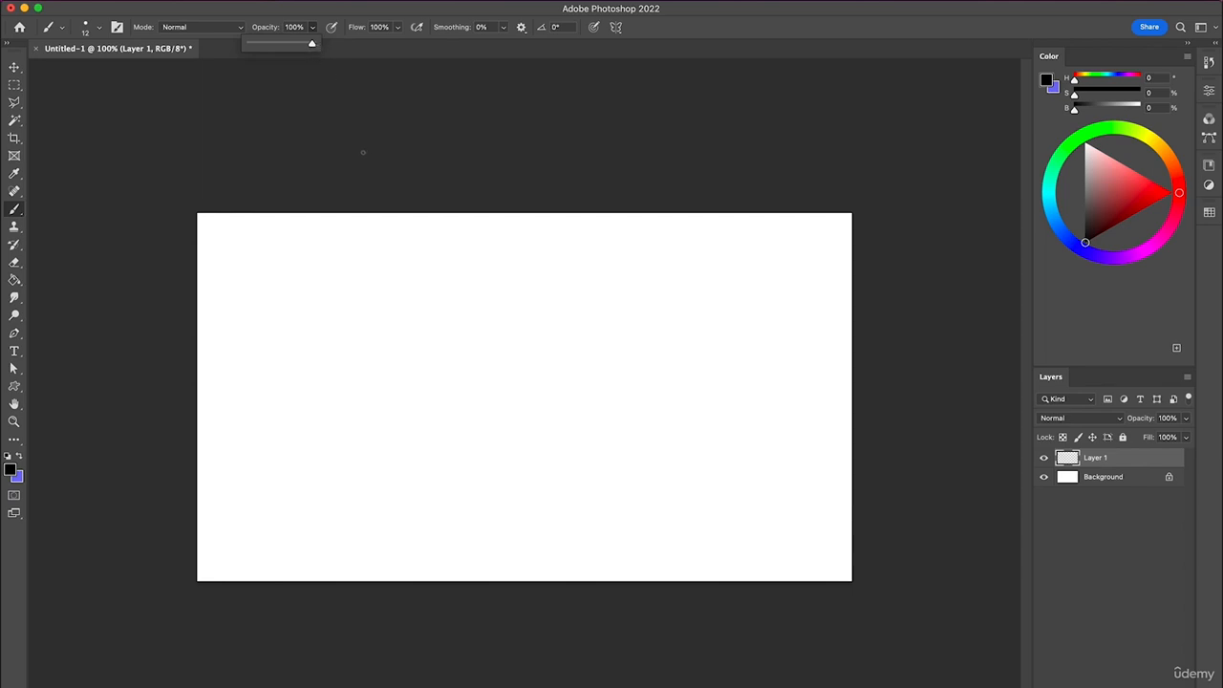
key("Escape")
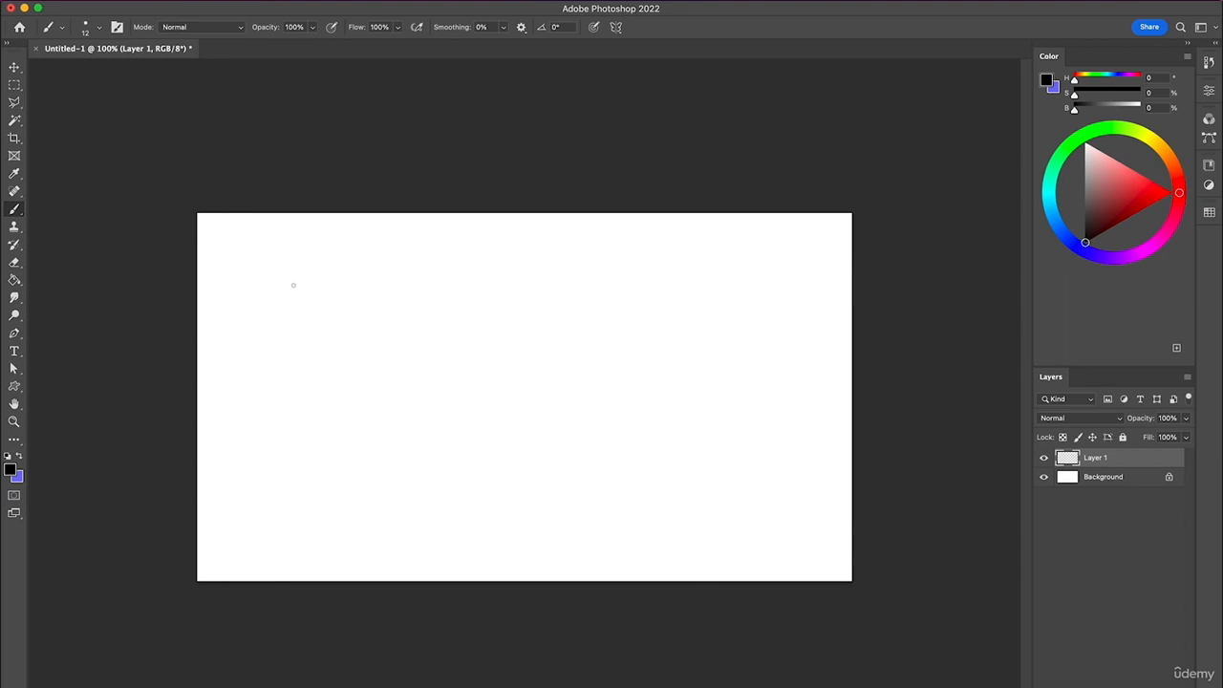
Draw freehand black horizontal lines from left to right across the whole canvas on Layer 1 with the 12 px brush.
left_click_drag(269, 265, 850, 242)
left_click_drag(251, 291, 793, 311)
left_click_drag(257, 340, 818, 373)
left_click_drag(243, 399, 804, 408)
left_click_drag(242, 442, 846, 457)
left_click_drag(218, 480, 852, 491)
left_click_drag(235, 509, 852, 501)
left_click_drag(208, 539, 852, 540)
left_click_drag(221, 367, 821, 371)
left_click_drag(243, 320, 852, 327)
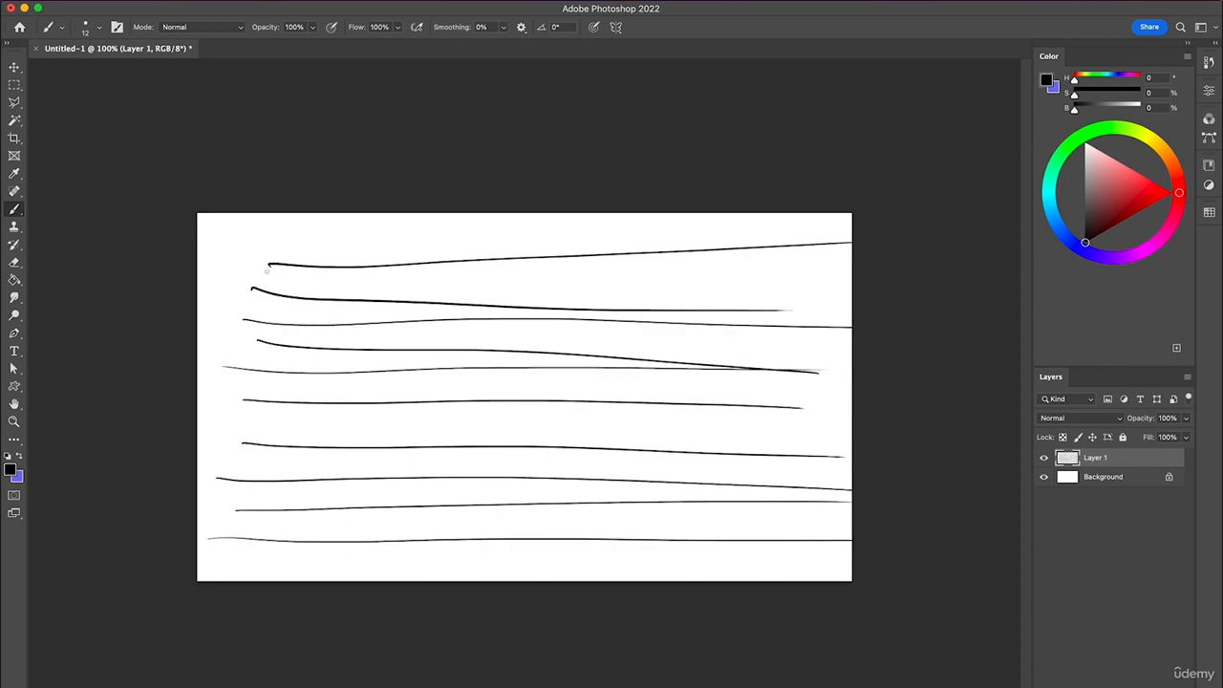
left_click_drag(243, 238, 763, 229)
left_click_drag(210, 276, 852, 287)
left_click_drag(233, 333, 852, 348)
Add long horizontal lines drawn from right to left between the existing lines over the full canvas height.
left_click_drag(830, 416, 198, 418)
left_click_drag(818, 442, 198, 444)
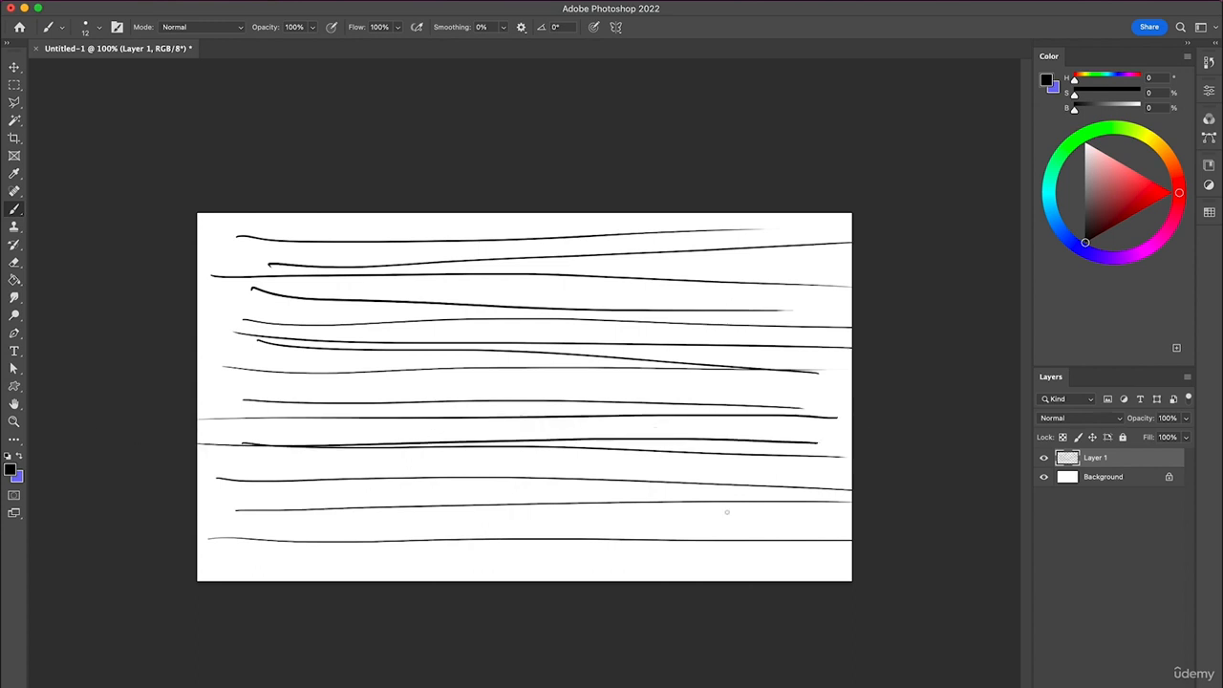
left_click_drag(824, 478, 103, 462)
left_click_drag(817, 513, 210, 527)
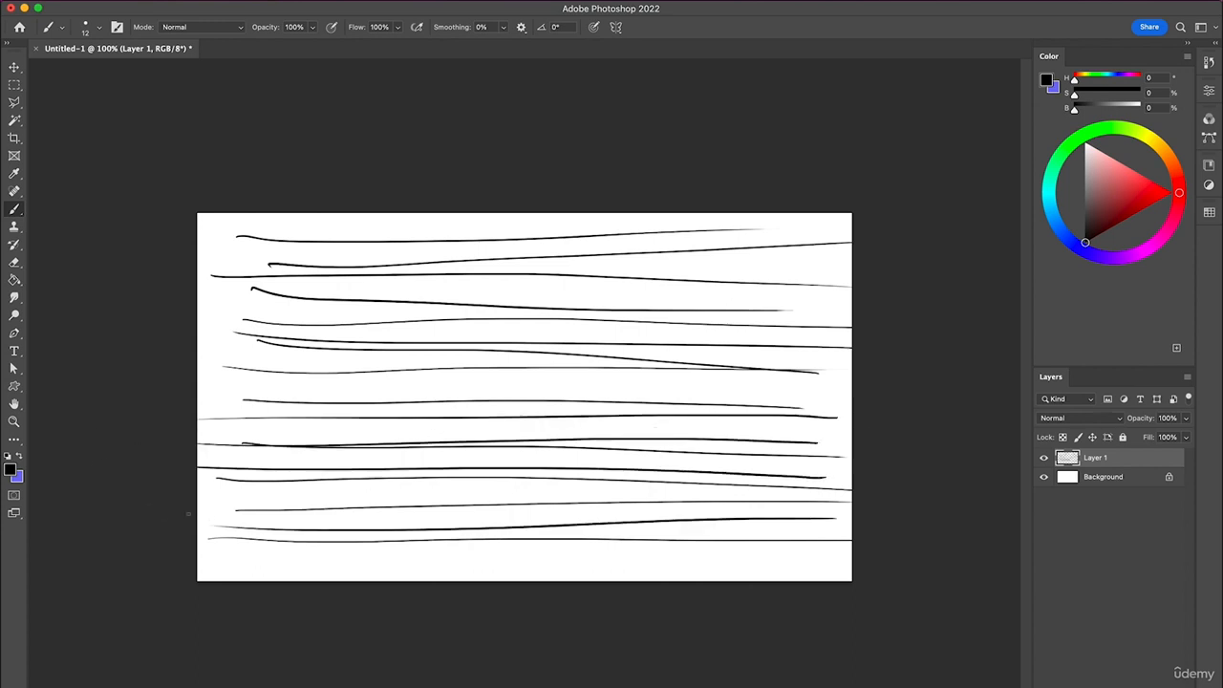
mouse_move(819, 560)
left_mouse_down()
mouse_move(623, 545)
mouse_move(199, 547)
left_mouse_up()
left_click_drag(824, 299, 203, 278)
left_click_drag(820, 266, 198, 279)
left_click_drag(845, 235, 198, 251)
left_click_drag(812, 331, 186, 325)
left_click_drag(828, 390, 197, 378)
left_click_drag(845, 436, 197, 424)
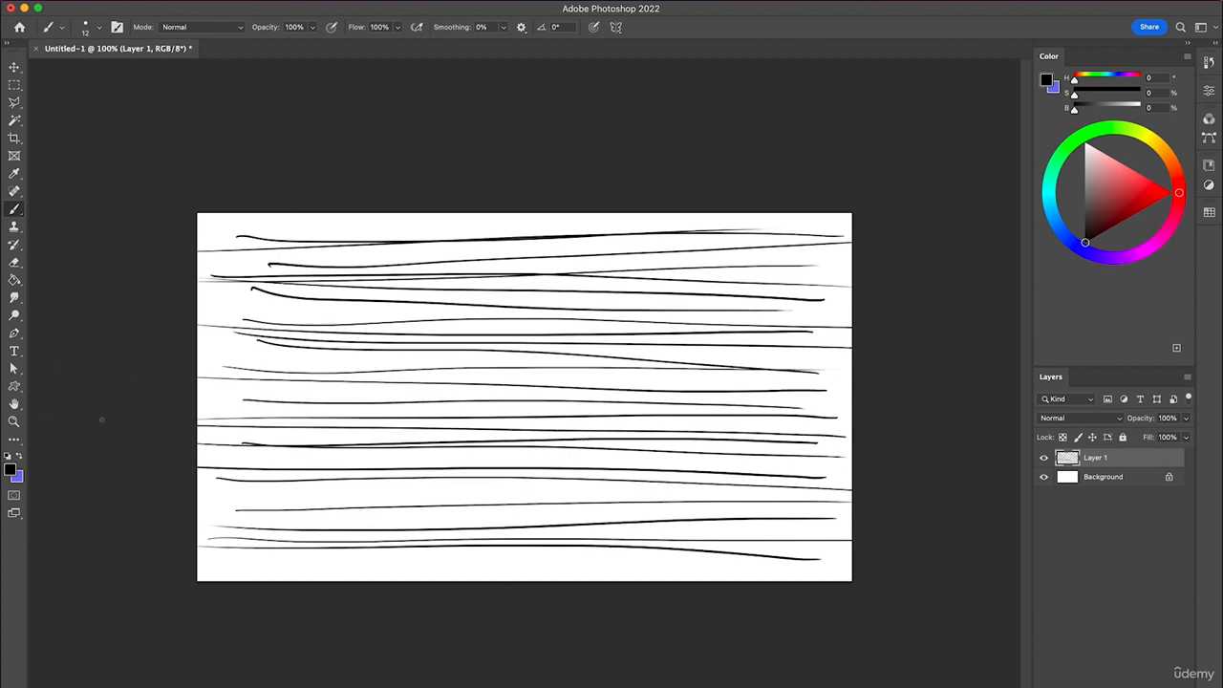
Add five more left-to-right horizontal lines, three near the canvas bottom, one mid-height and one near the top.
left_click_drag(177, 493, 856, 489)
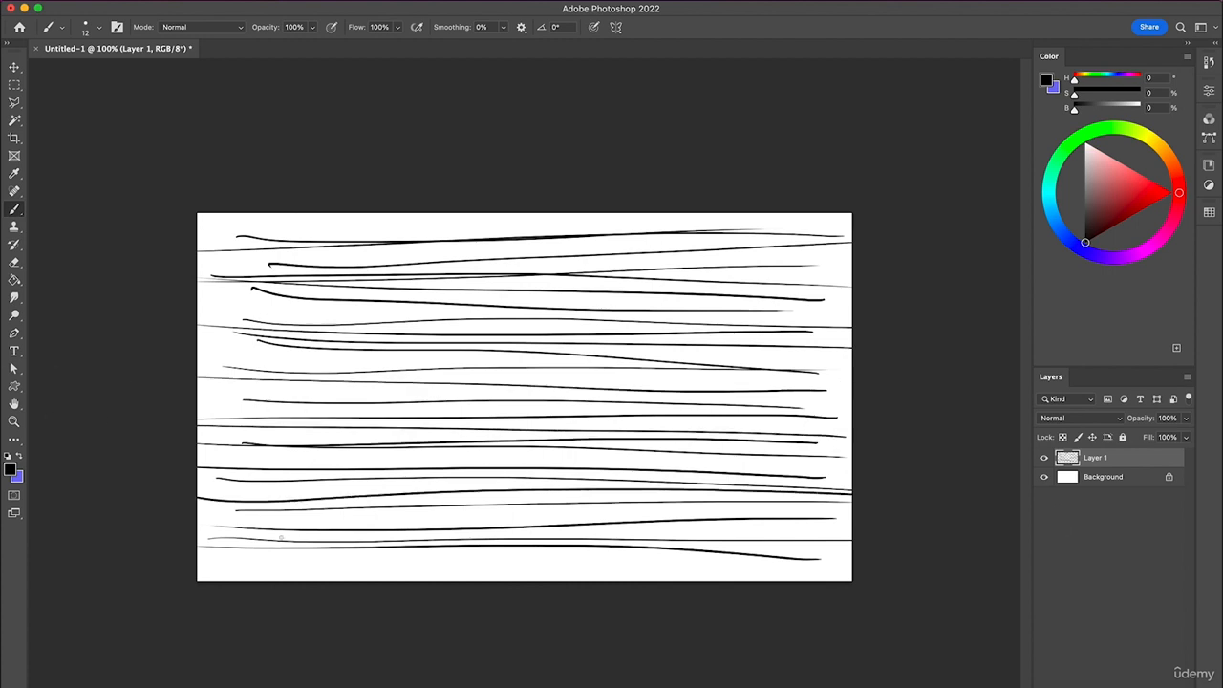
mouse_move(227, 521)
left_mouse_down()
mouse_move(665, 529)
mouse_move(852, 526)
left_mouse_up()
left_click_drag(238, 560, 1018, 569)
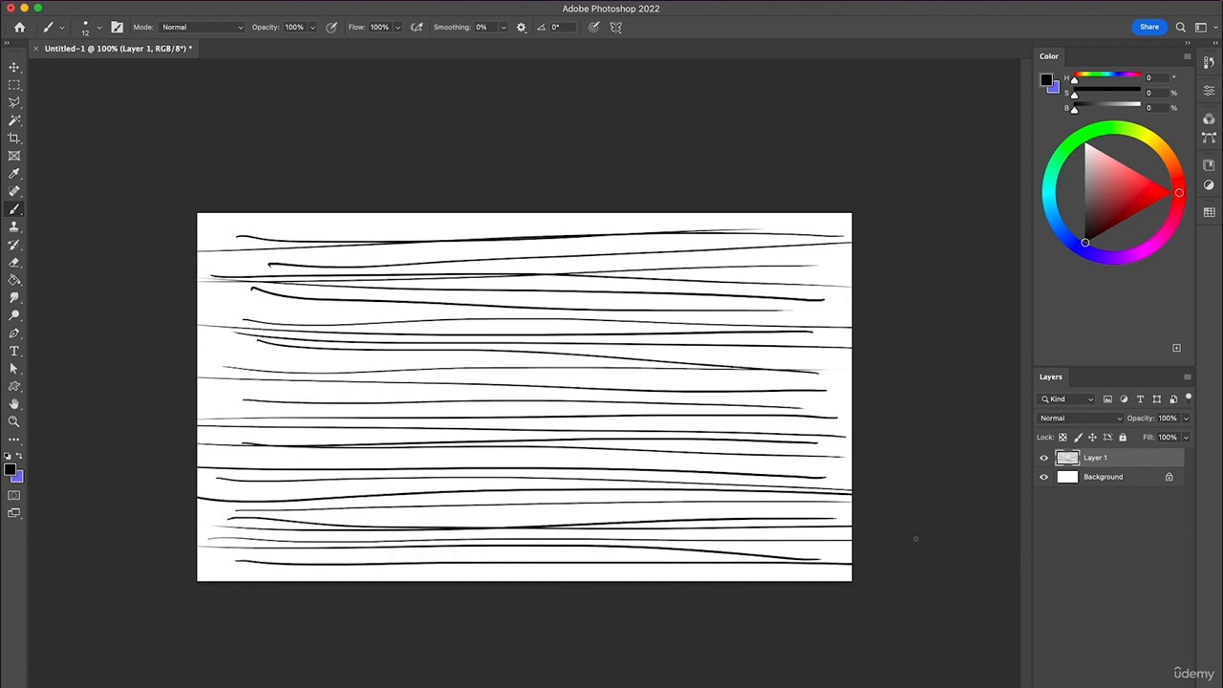
left_click_drag(223, 348, 857, 347)
left_click_drag(217, 227, 852, 233)
Draw widely spaced diagonal lines rising from lower left to upper right over the horizontal lines, covering the canvas.
left_click_drag(207, 566, 793, 212)
left_click_drag(258, 554, 852, 248)
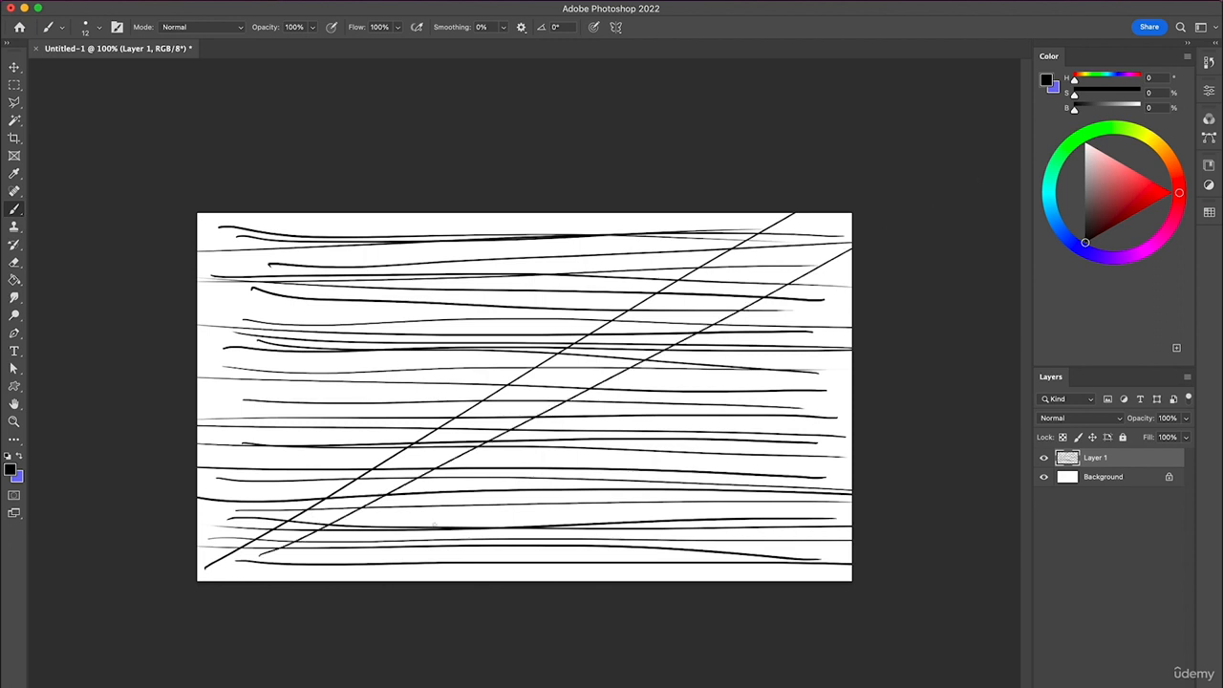
left_click_drag(327, 568, 852, 322)
left_click_drag(420, 580, 852, 394)
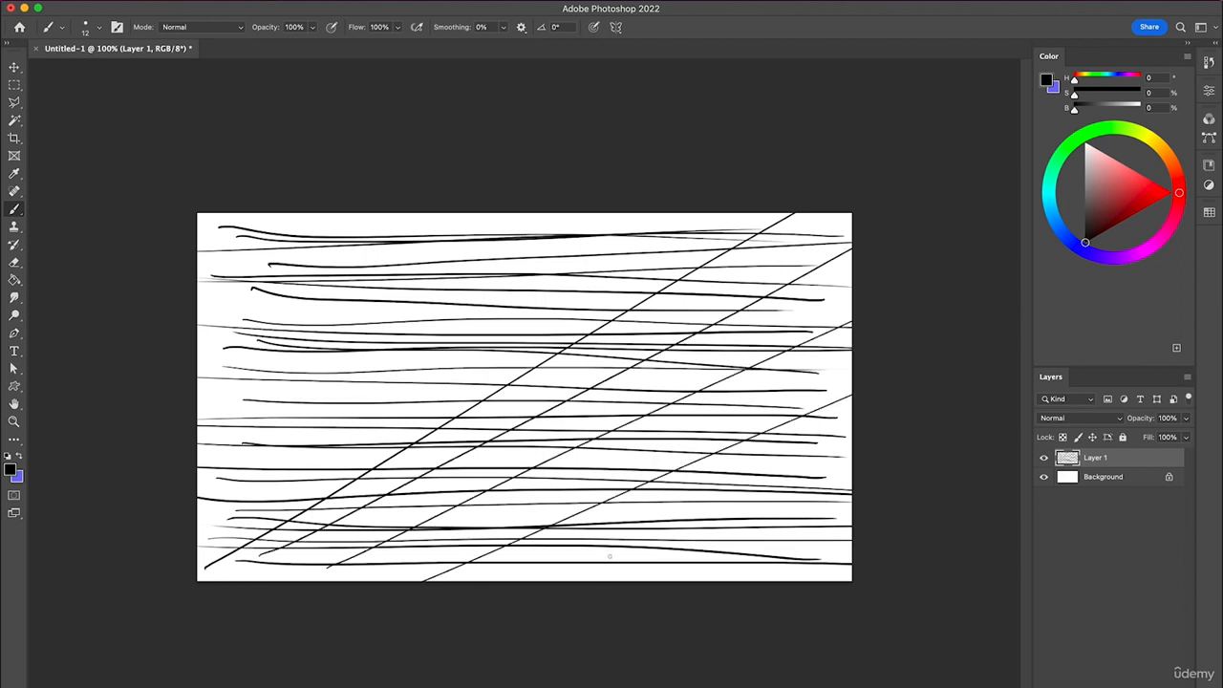
left_click_drag(532, 578, 852, 472)
left_click_drag(196, 559, 669, 212)
left_click_drag(188, 521, 537, 212)
left_click_drag(195, 426, 385, 212)
left_click_drag(175, 499, 473, 201)
left_click_drag(150, 439, 420, 110)
left_click_drag(201, 564, 713, 190)
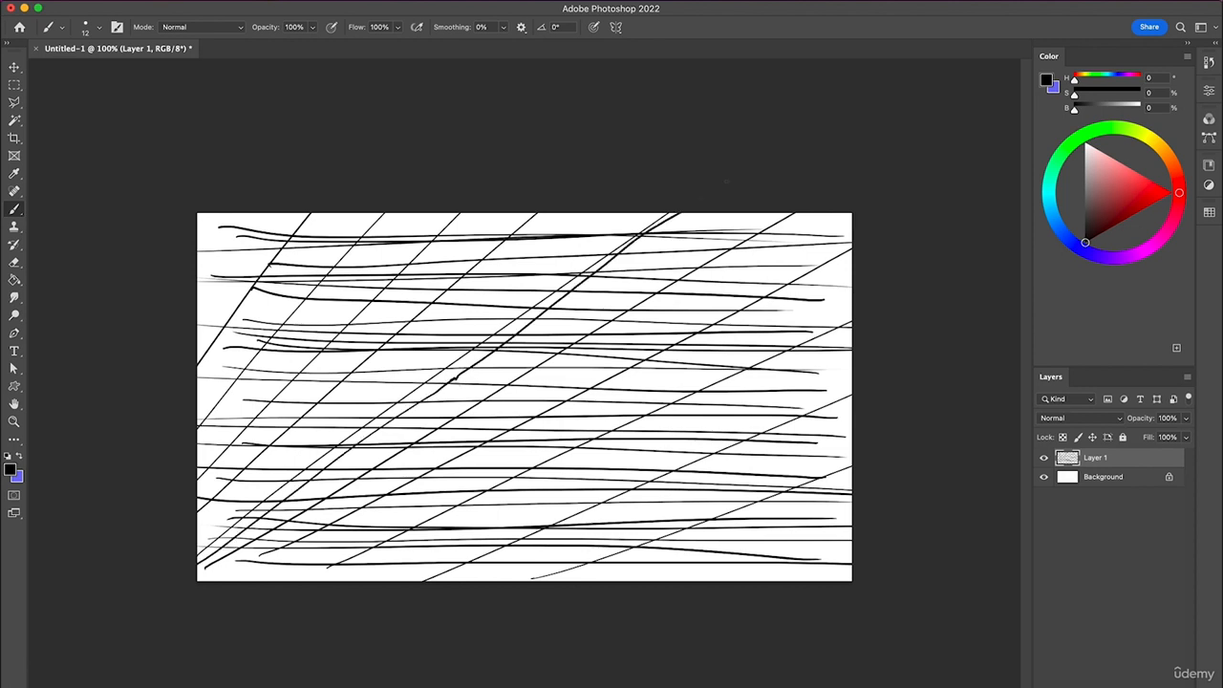
Fill the gaps between the rising diagonals with more lower-left to upper-right lines, out to both canvas corners.
left_click_drag(203, 580, 812, 209)
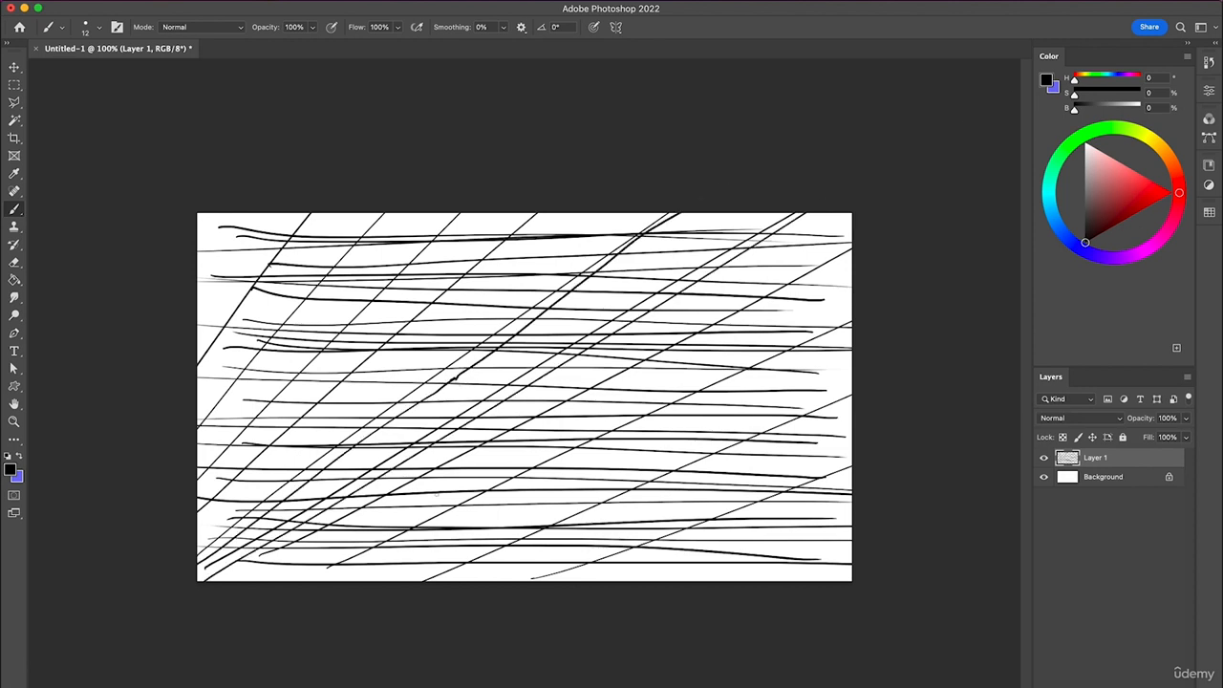
left_click_drag(318, 561, 1010, 183)
left_click_drag(361, 580, 949, 264)
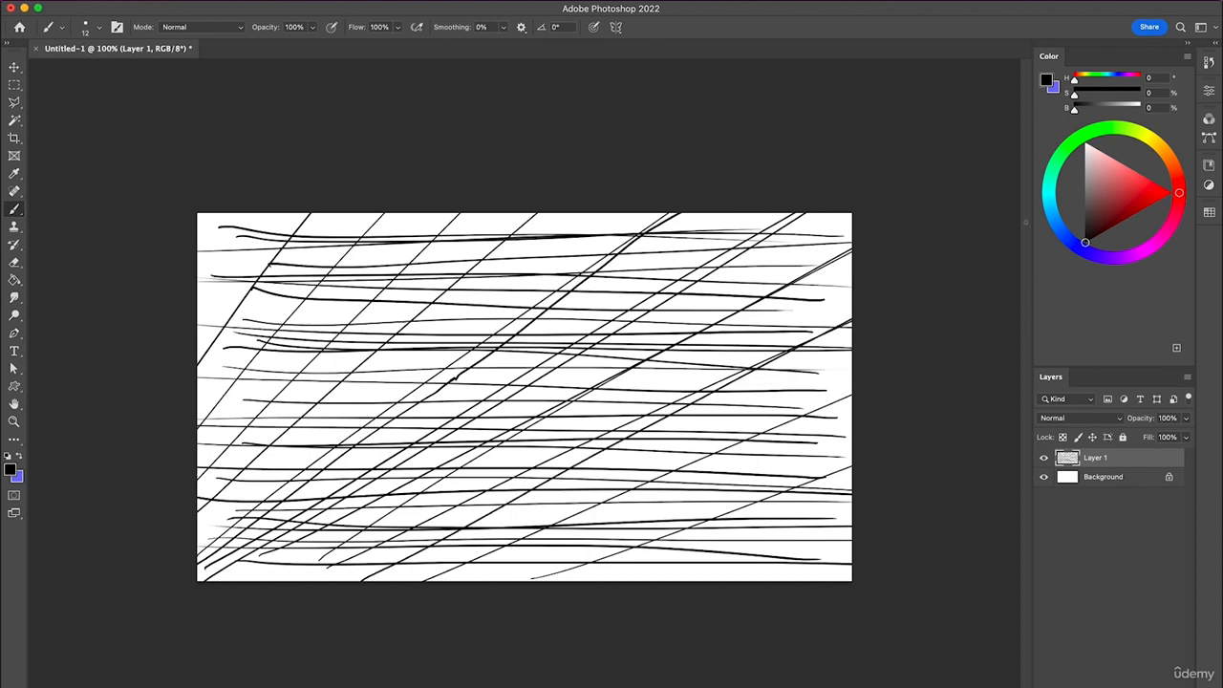
left_click_drag(453, 560, 962, 331)
left_click_drag(635, 521, 854, 432)
left_click_drag(638, 583, 917, 483)
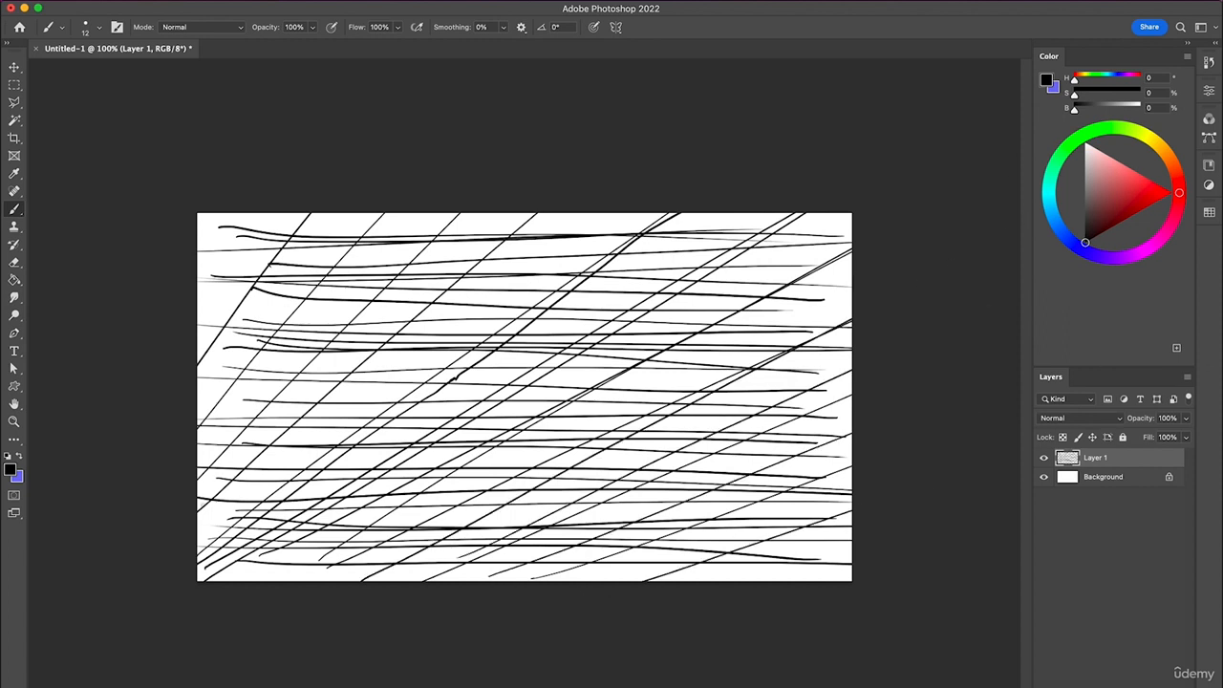
left_click_drag(197, 540, 608, 212)
left_click_drag(163, 464, 551, 91)
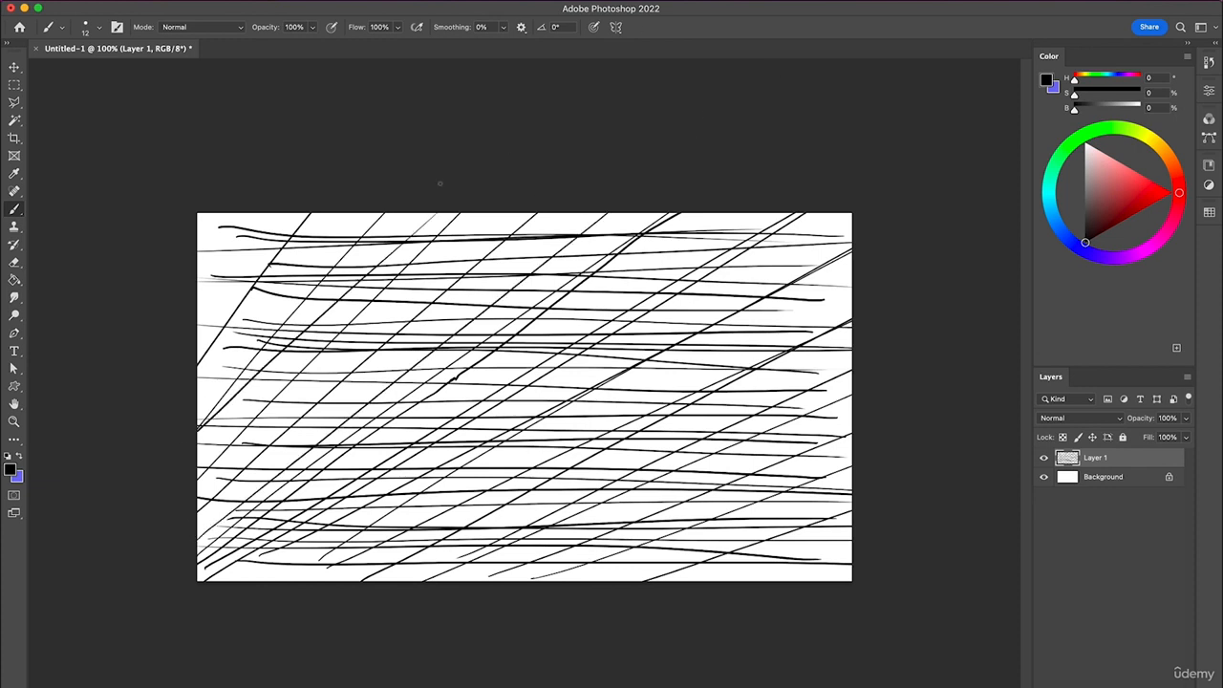
left_click_drag(181, 337, 428, 41)
left_click_drag(186, 411, 349, 200)
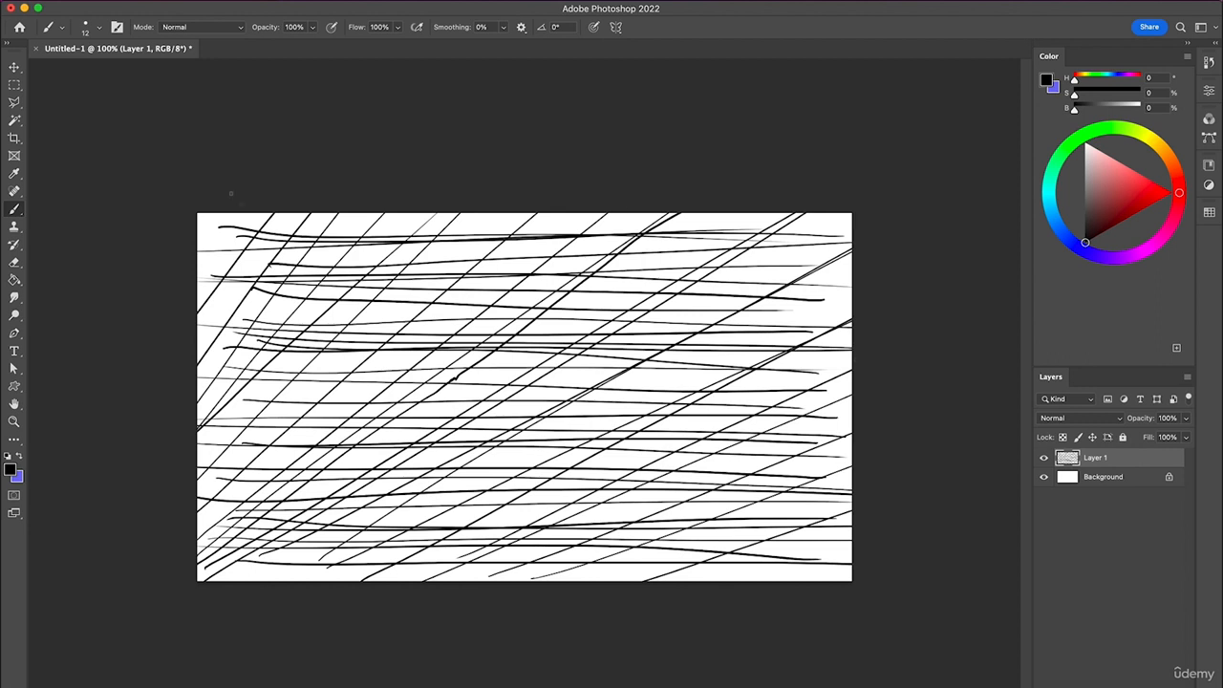
Cross the rising diagonals with falling diagonal lines from upper left to lower right across the canvas.
left_click_drag(407, 301, 865, 548)
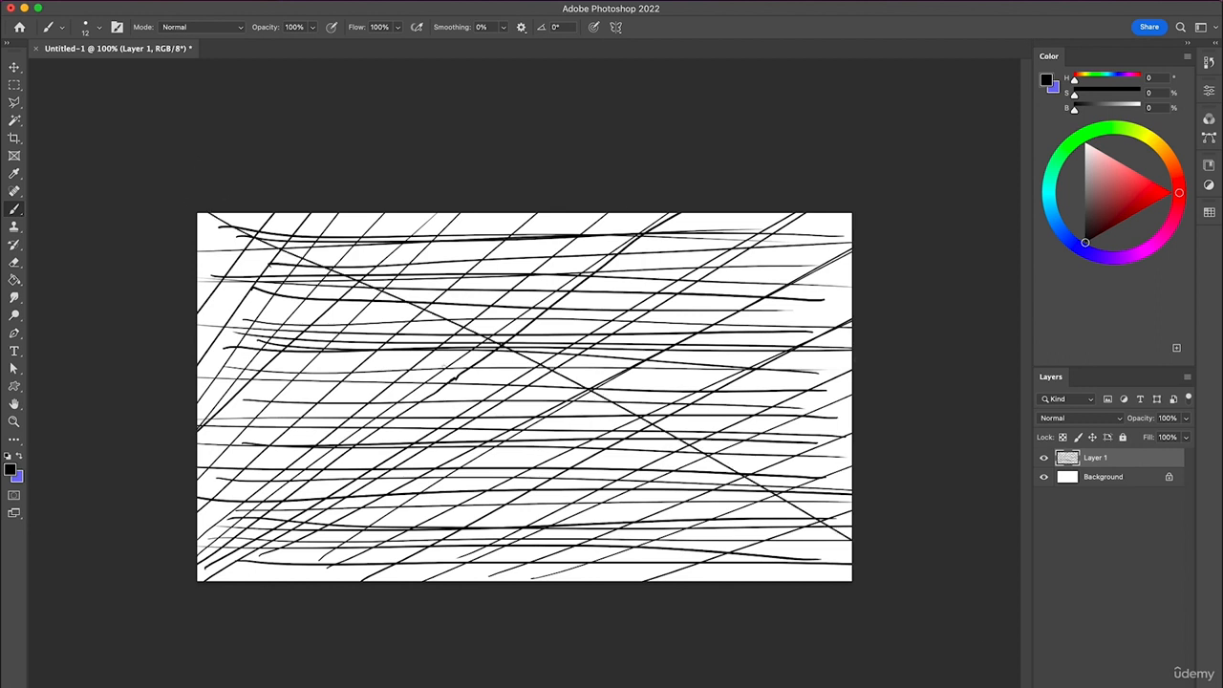
key("ctrl+z")
left_click_drag(192, 241, 812, 585)
left_click_drag(217, 227, 625, 439)
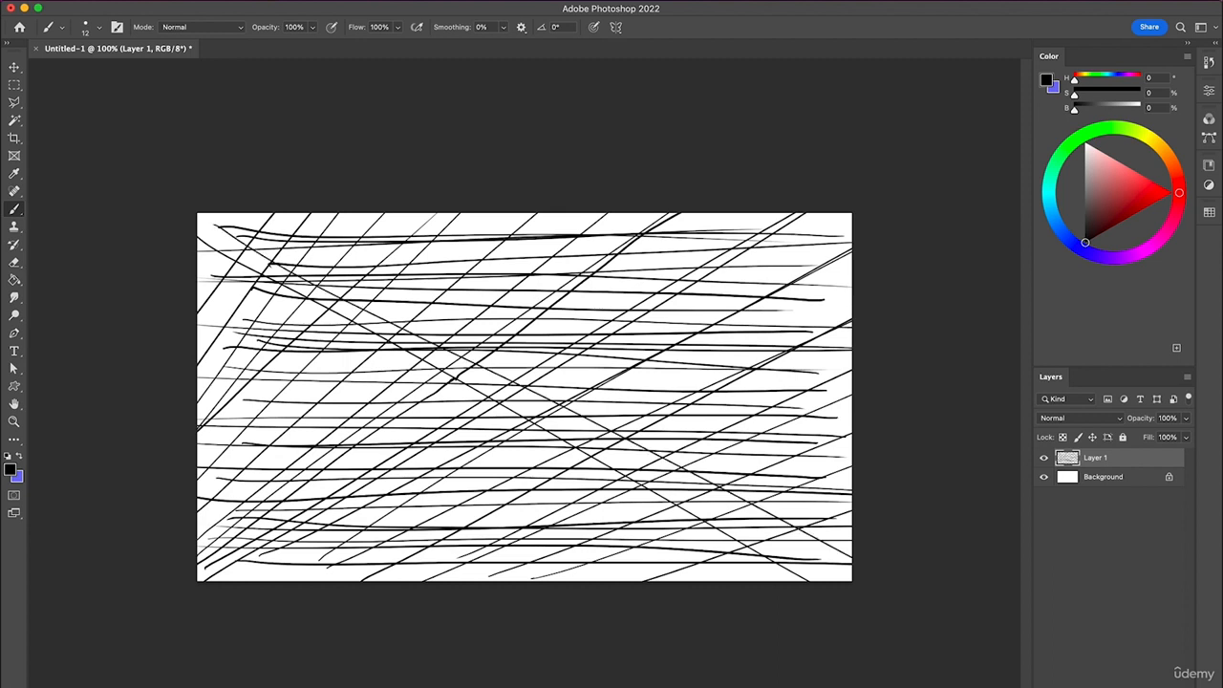
left_click_drag(189, 269, 784, 585)
left_click_drag(187, 325, 670, 585)
left_click_drag(189, 405, 541, 582)
left_click_drag(303, 232, 859, 489)
left_click_drag(462, 221, 787, 371)
left_click_drag(708, 210, 856, 322)
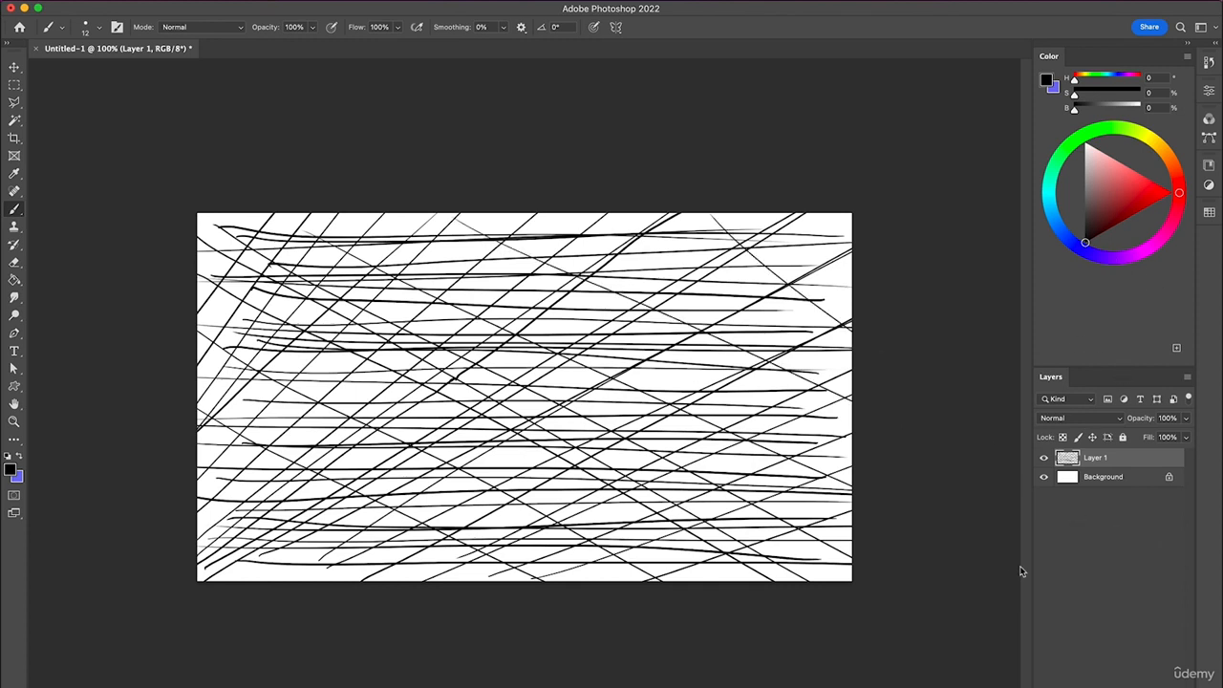
Hide Layer 1 and add a new empty layer above it, keeping black as the foreground colour.
left_click(1043, 458)
key("alt+shift+super+n")
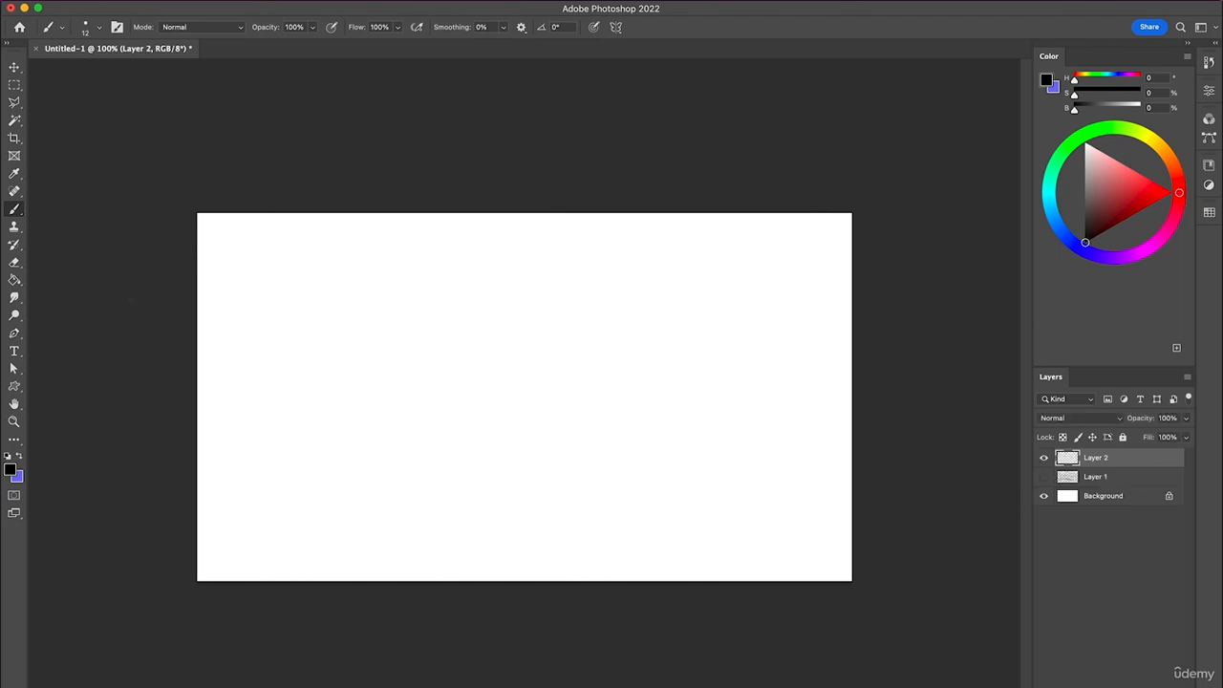
left_click(21, 458)
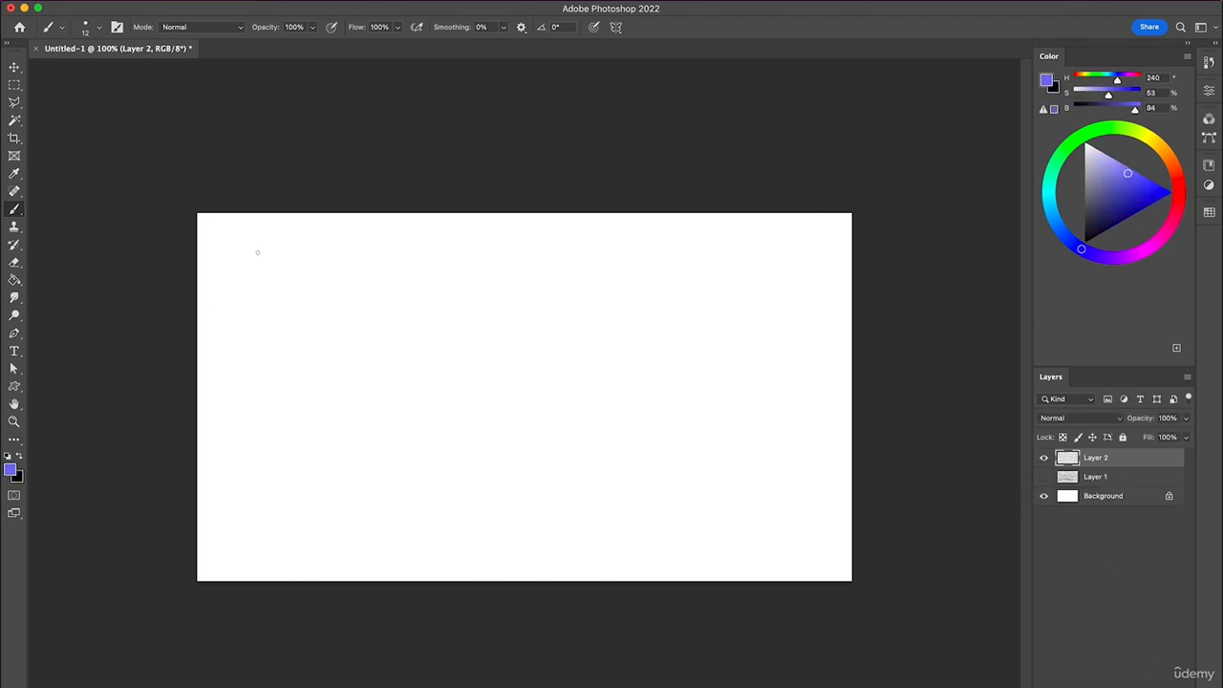
left_click(20, 458)
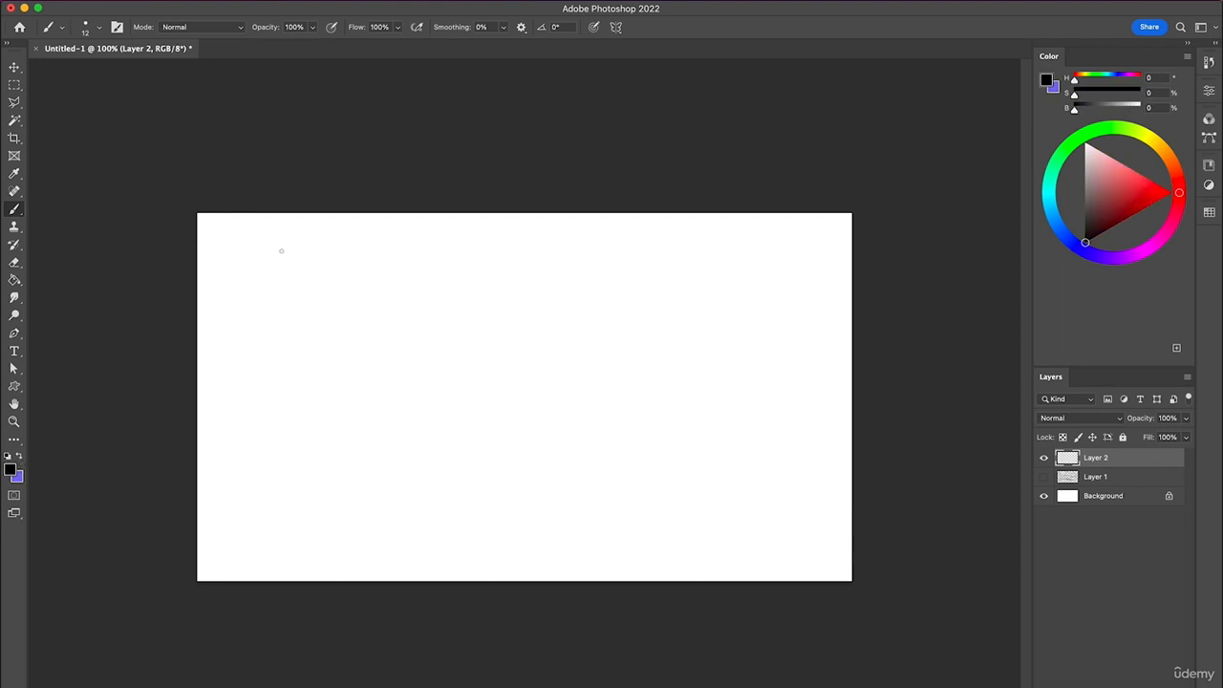
Paint two vertical columns of seven black dots each, one near the canvas's left edge and one near its right edge.
left_click_drag(281, 312, 281, 359)
left_click_drag(279, 412, 283, 535)
left_click_drag(811, 240, 816, 246)
left_click_drag(817, 291, 819, 279)
left_click_drag(820, 331, 818, 338)
left_click_drag(817, 383, 819, 387)
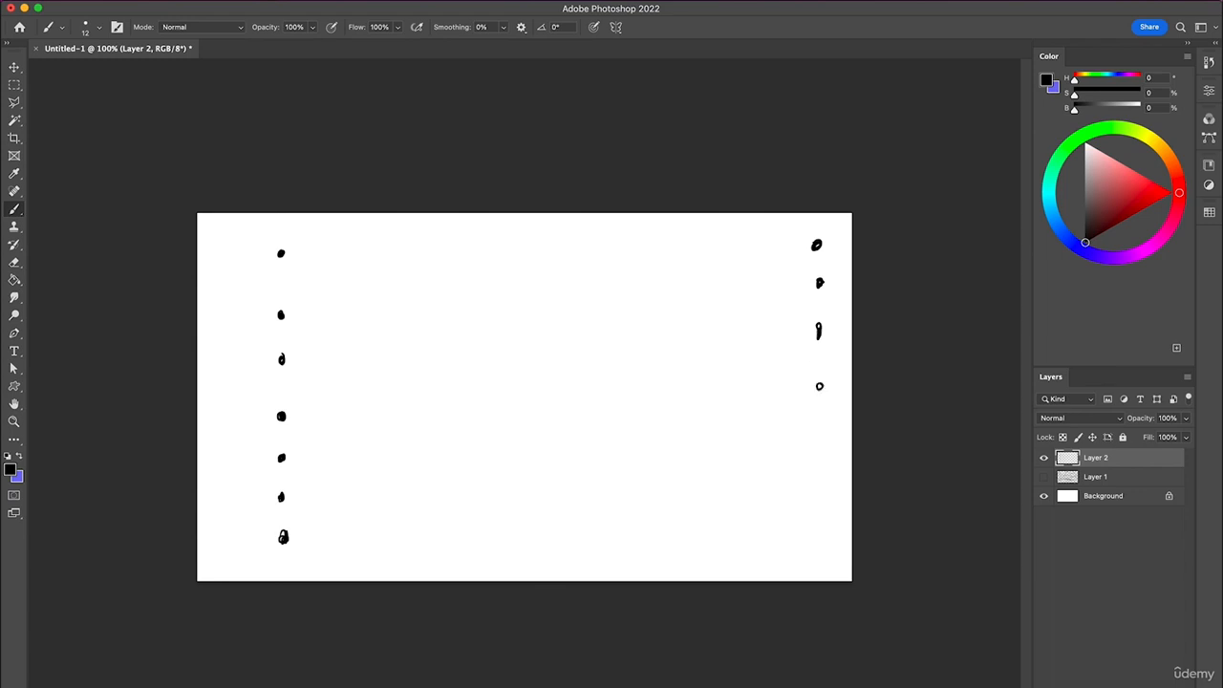
left_click_drag(820, 432, 822, 423)
left_click_drag(819, 495, 822, 485)
left_click_drag(824, 541, 825, 535)
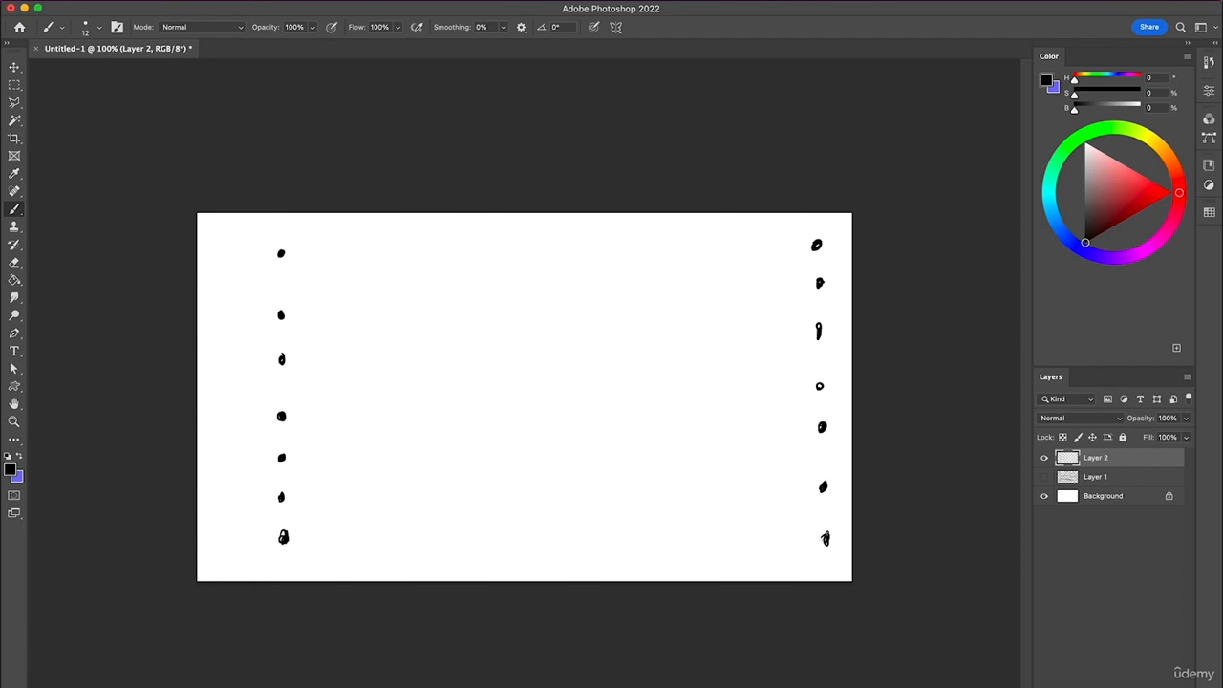
On a new layer, draw purple lines in single strokes from dots in the left column towards dots in the right column.
left_click(19, 456)
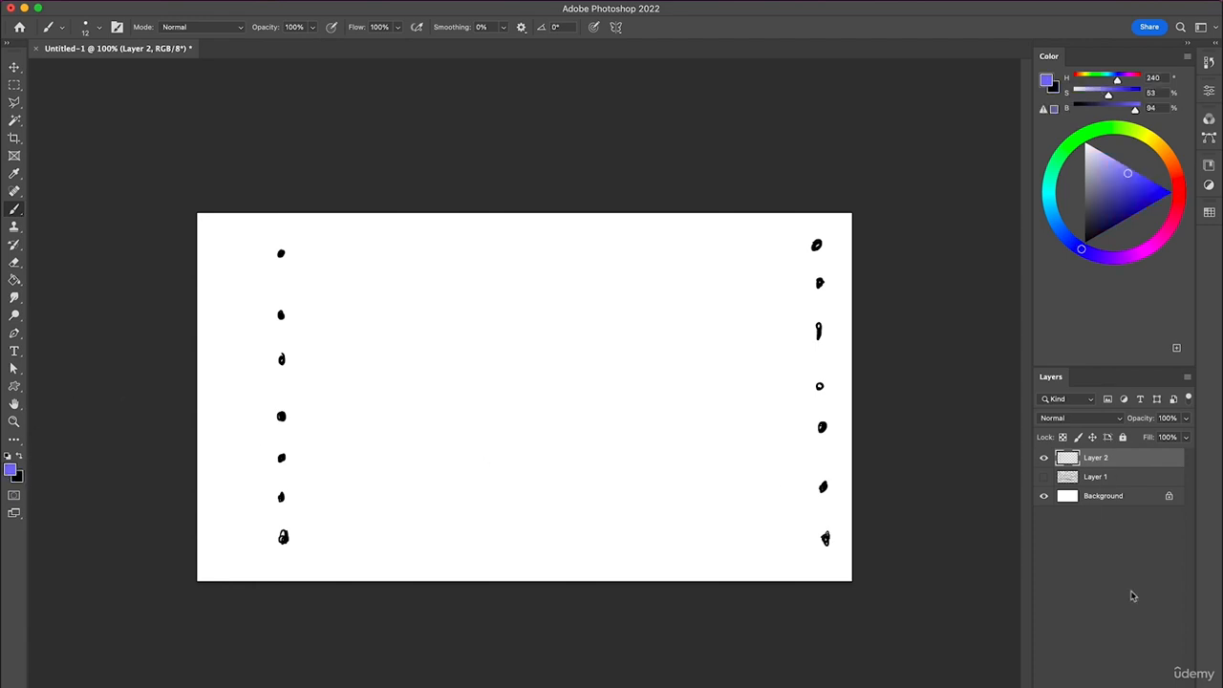
key("super+alt+shift+n")
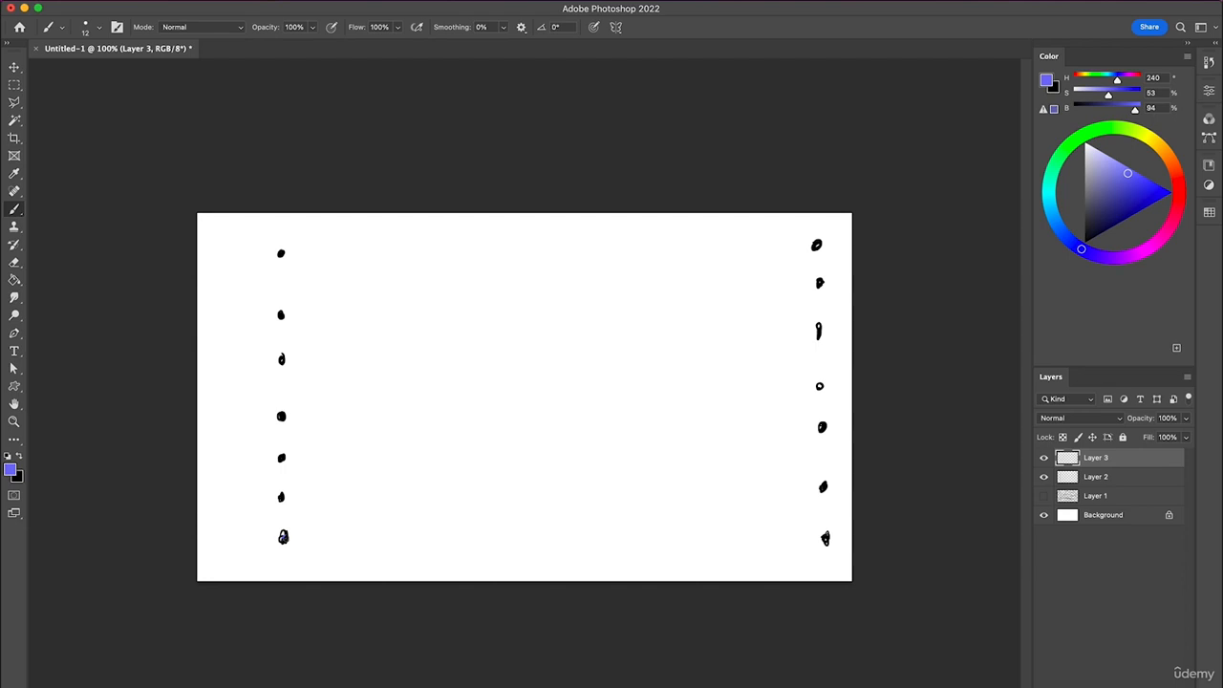
left_click_drag(283, 537, 832, 248)
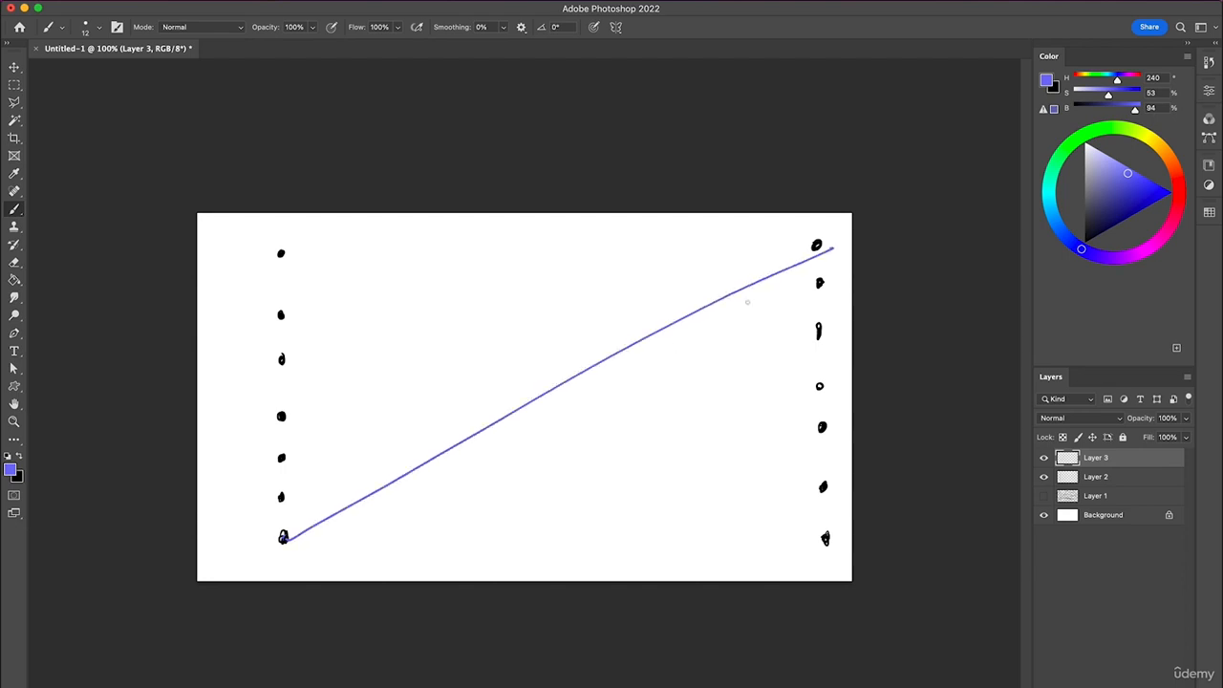
left_click_drag(283, 537, 819, 285)
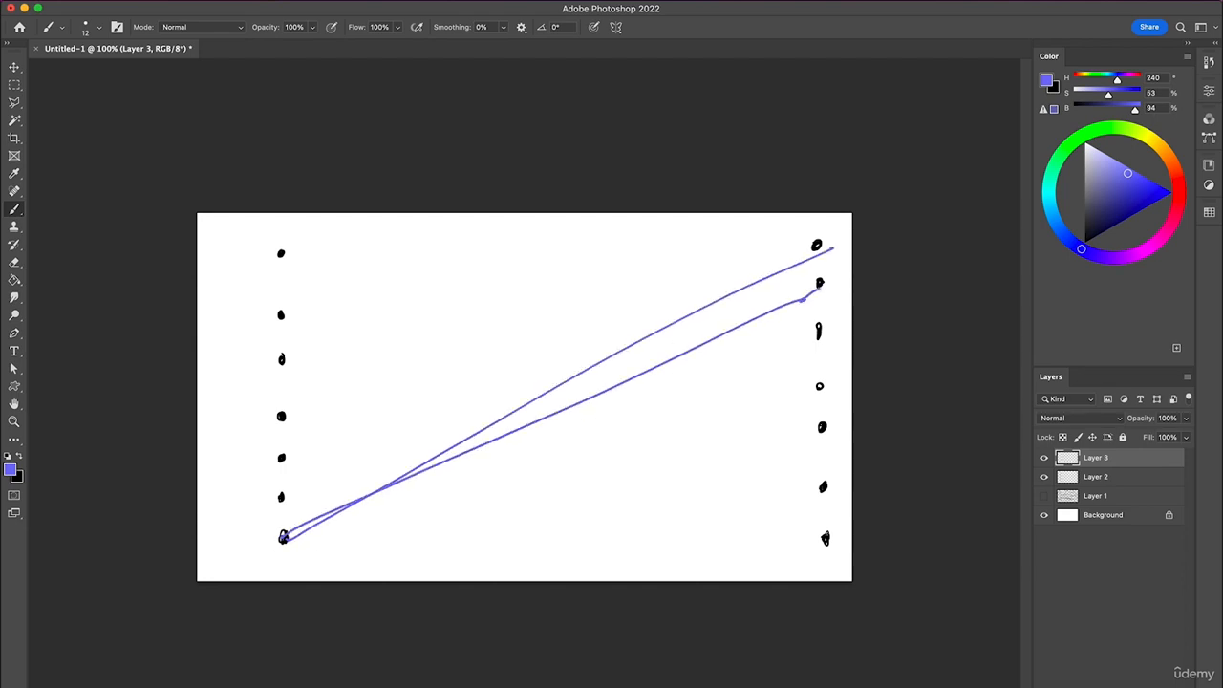
left_click_drag(281, 459, 814, 318)
left_click_drag(281, 315, 820, 440)
mouse_move(282, 360)
left_mouse_down()
mouse_move(489, 406)
mouse_move(852, 524)
left_mouse_up()
left_click(281, 416)
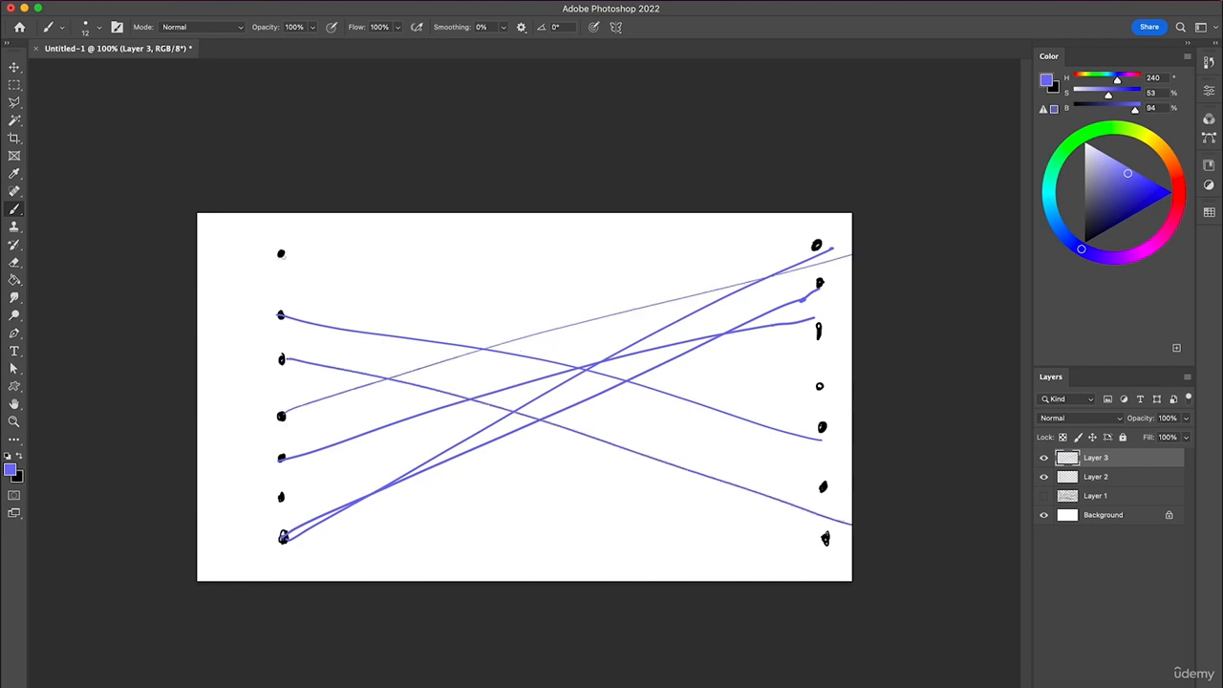
Draw further purple lines from the left dots towards other dots in the right column, and hide Layer 3.
left_click_drag(281, 255, 850, 232)
left_click_drag(281, 314, 844, 253)
left_click_drag(281, 359, 850, 224)
left_click_drag(281, 416, 845, 489)
left_click_drag(281, 496, 818, 435)
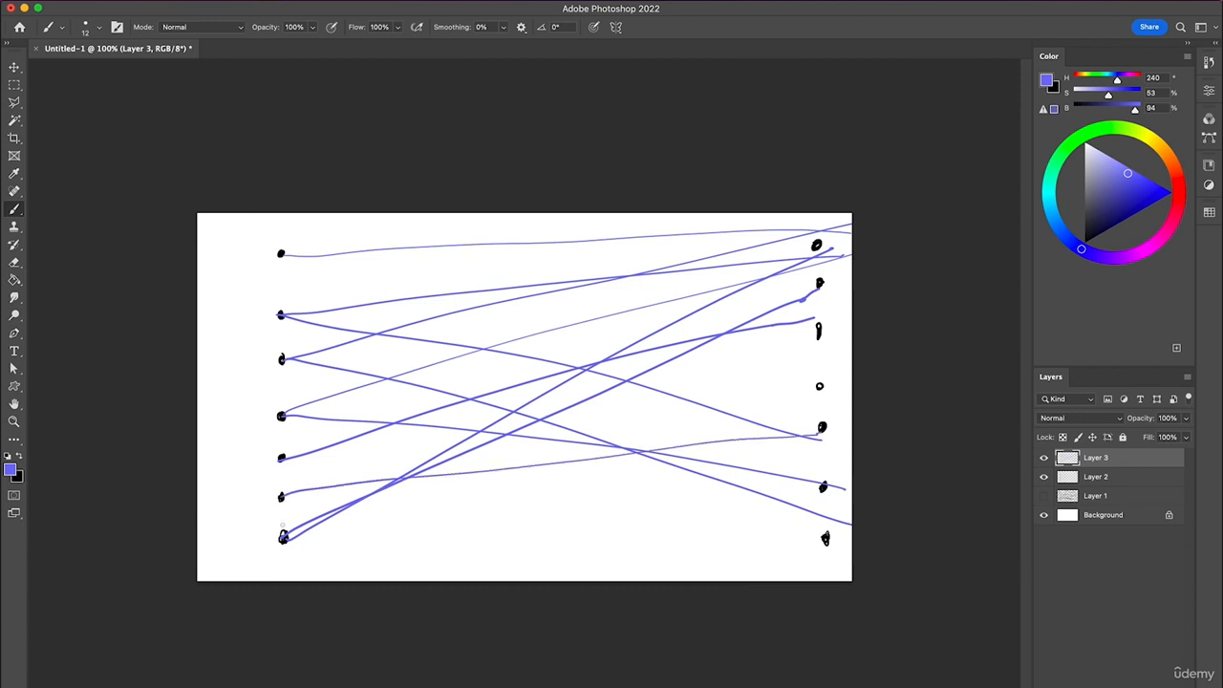
left_click_drag(280, 496, 847, 373)
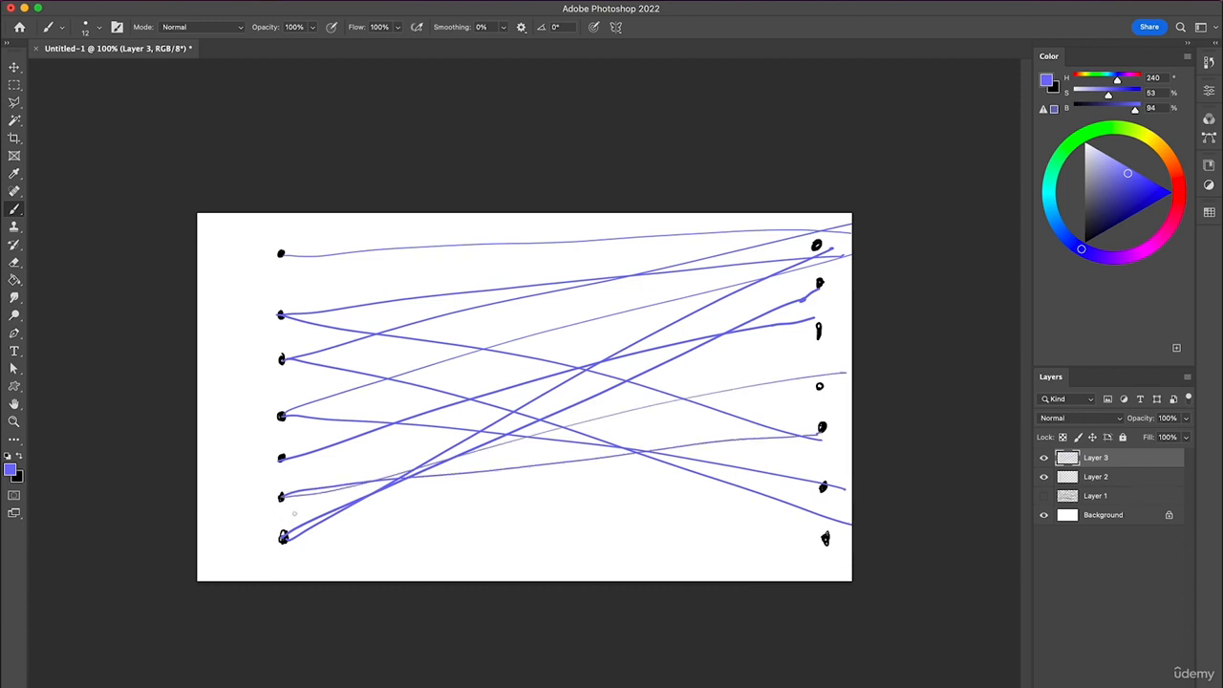
mouse_move(282, 536)
left_mouse_down()
mouse_move(588, 523)
mouse_move(825, 537)
left_mouse_up()
left_click_drag(281, 253, 831, 352)
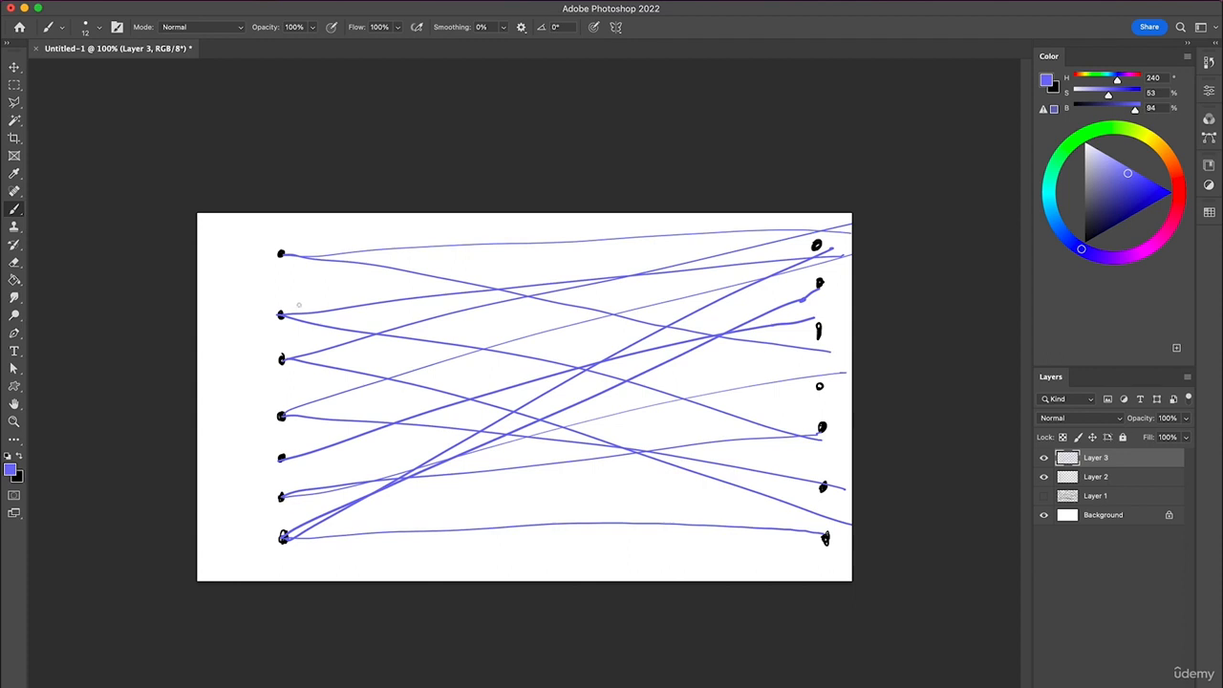
left_click_drag(281, 315, 818, 244)
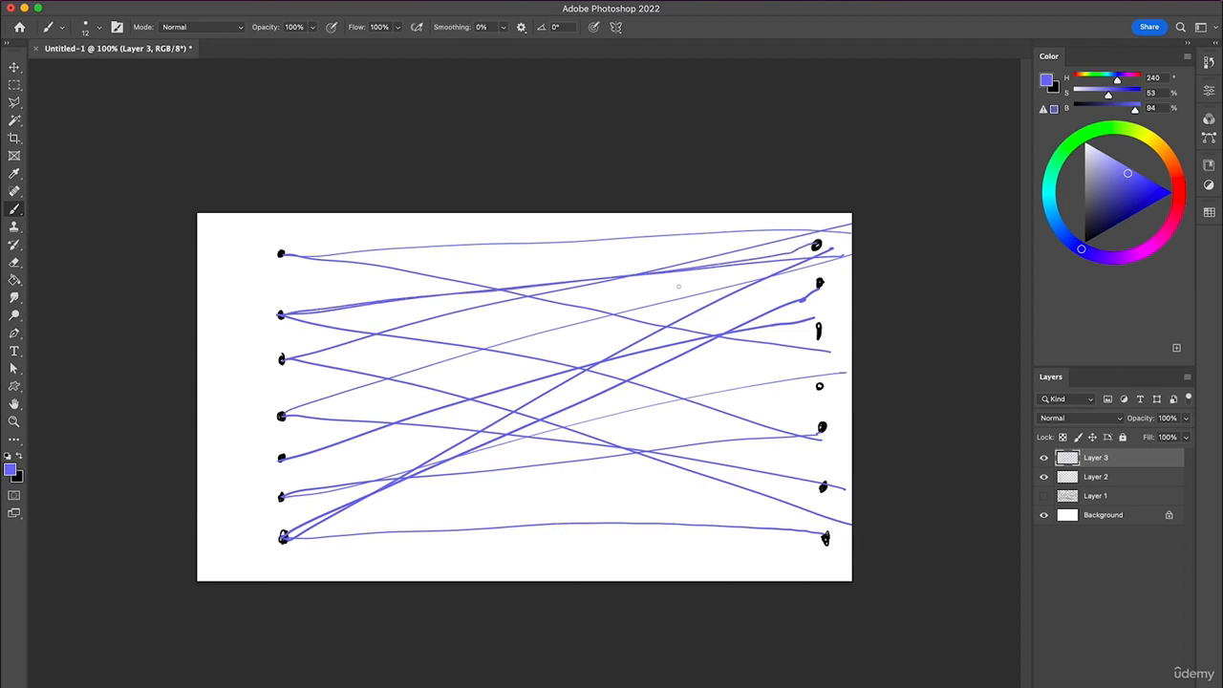
left_click_drag(283, 360, 817, 299)
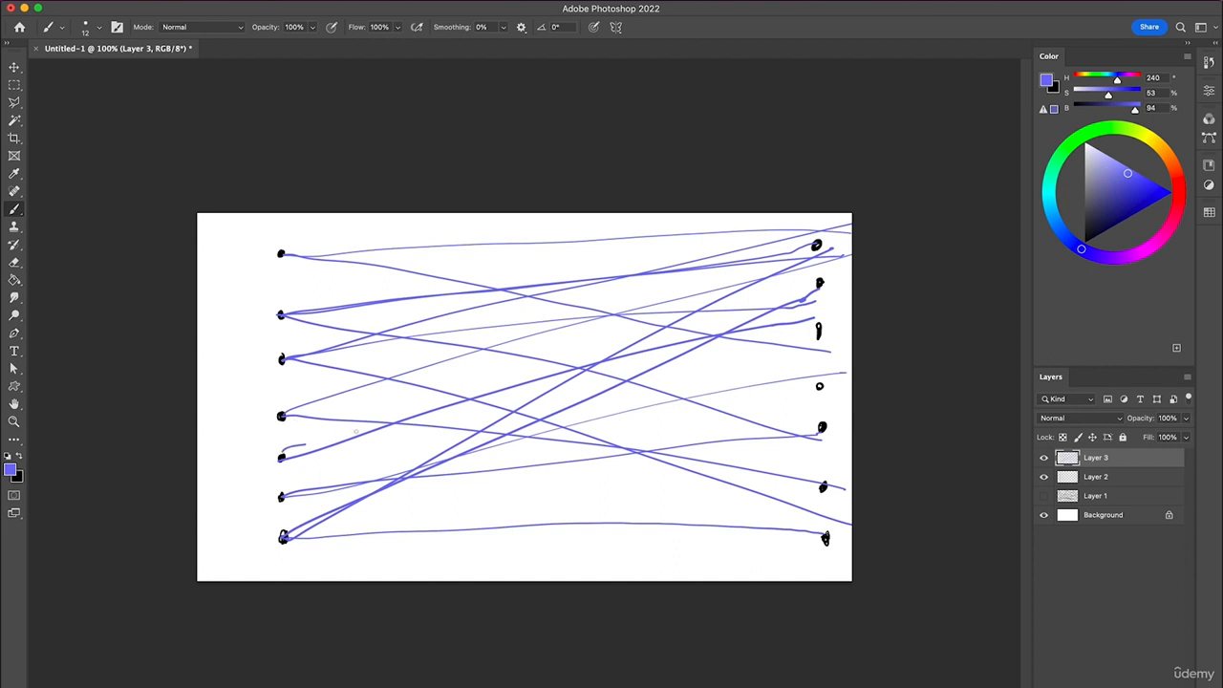
left_click(1043, 458)
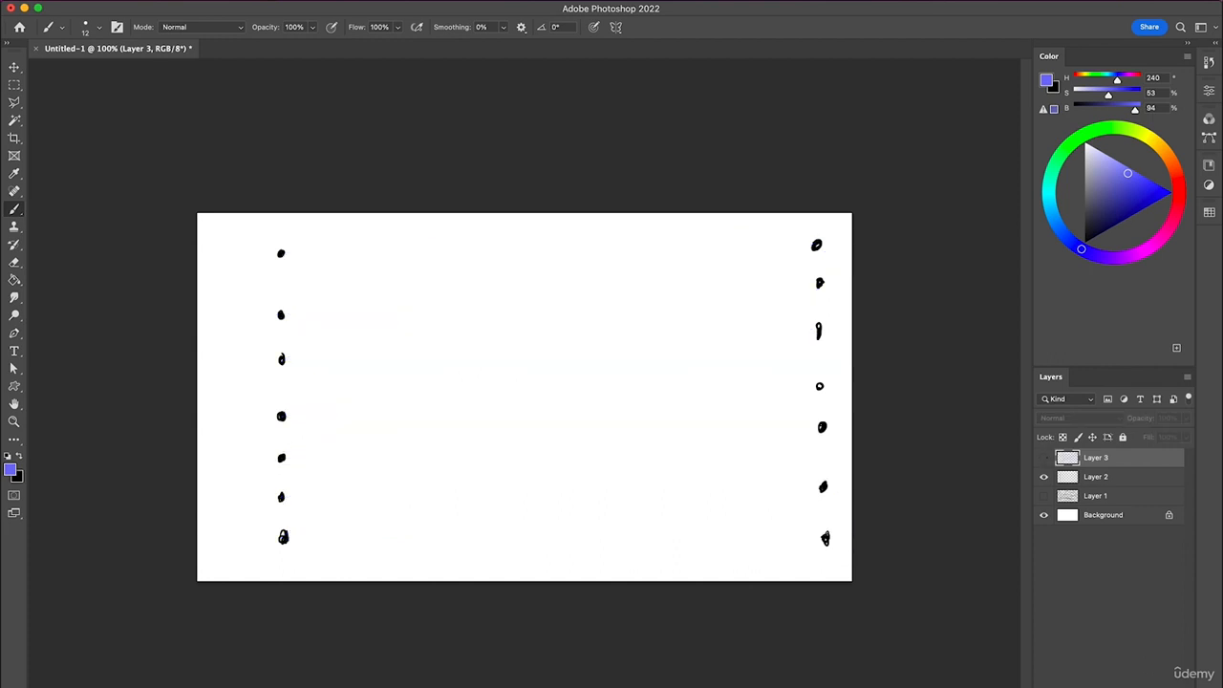
Add a new layer and draw purple lines from the two lowest left dots to the topmost right dot, keeping only these strokes.
key("super+shift+alt+n")
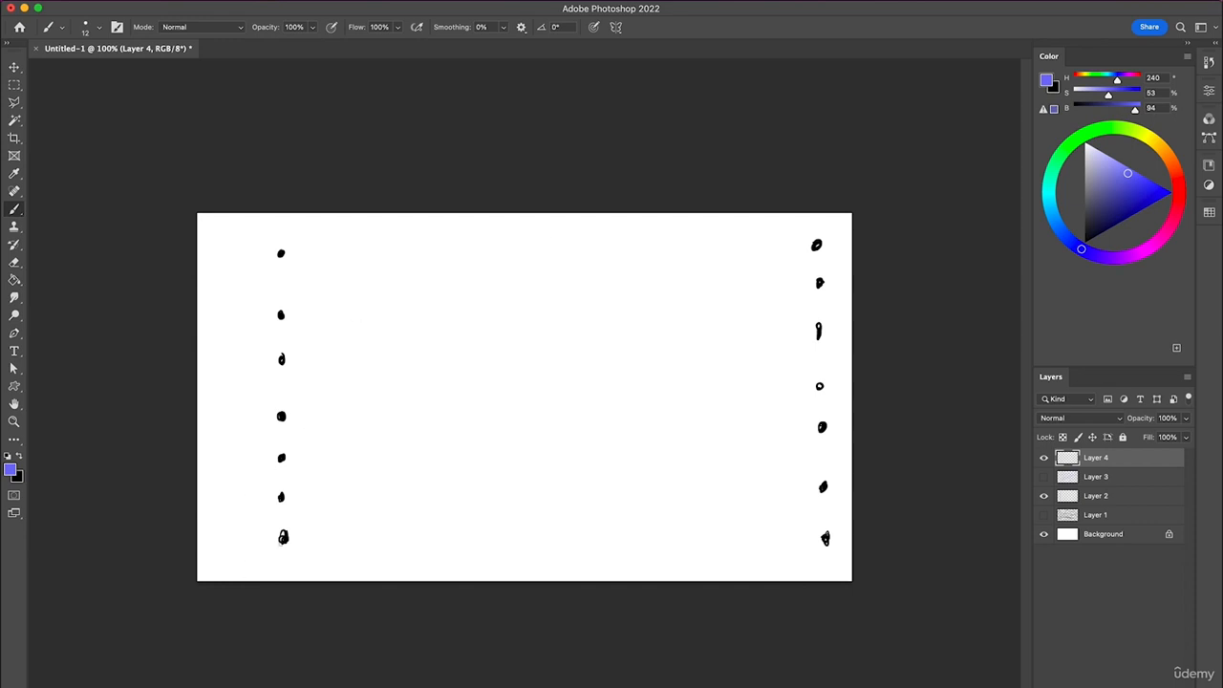
left_click_drag(283, 537, 862, 215)
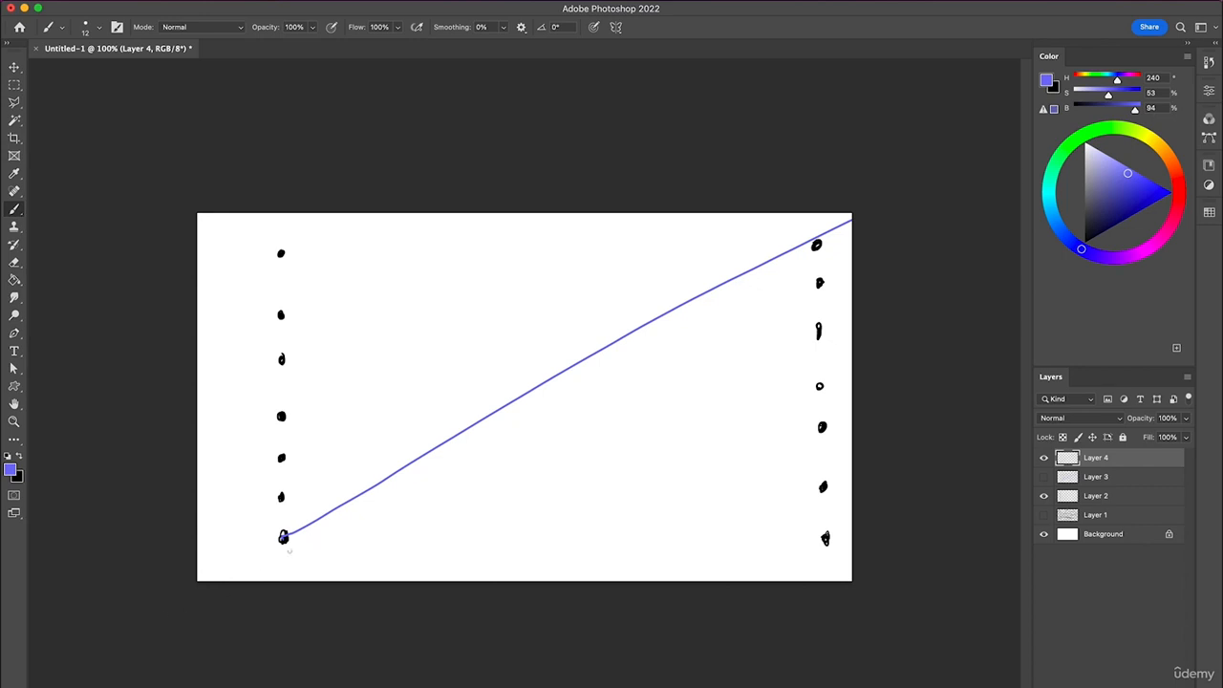
left_click_drag(281, 496, 819, 234)
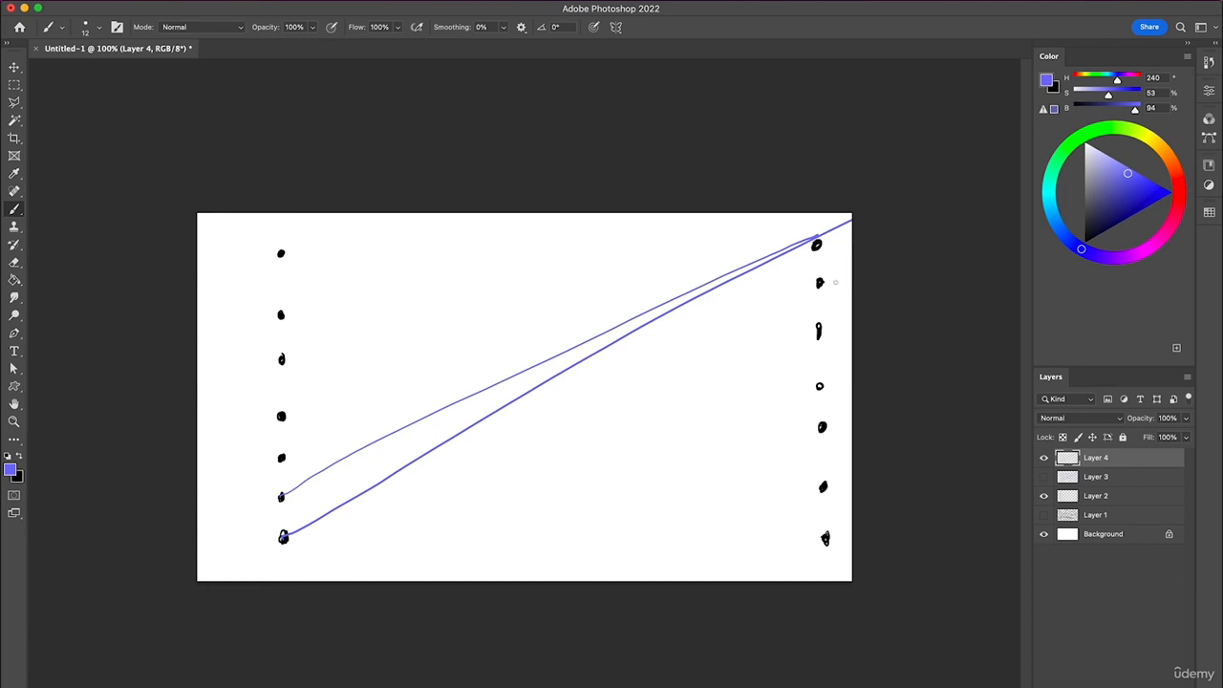
mouse_move(822, 492)
left_mouse_down()
mouse_move(322, 483)
mouse_move(241, 500)
left_mouse_up()
key("super+z")
Rotate the canvas view to different angles and draw single purple strokes between dots in the two columns, keeping one line per angle.
key("r")
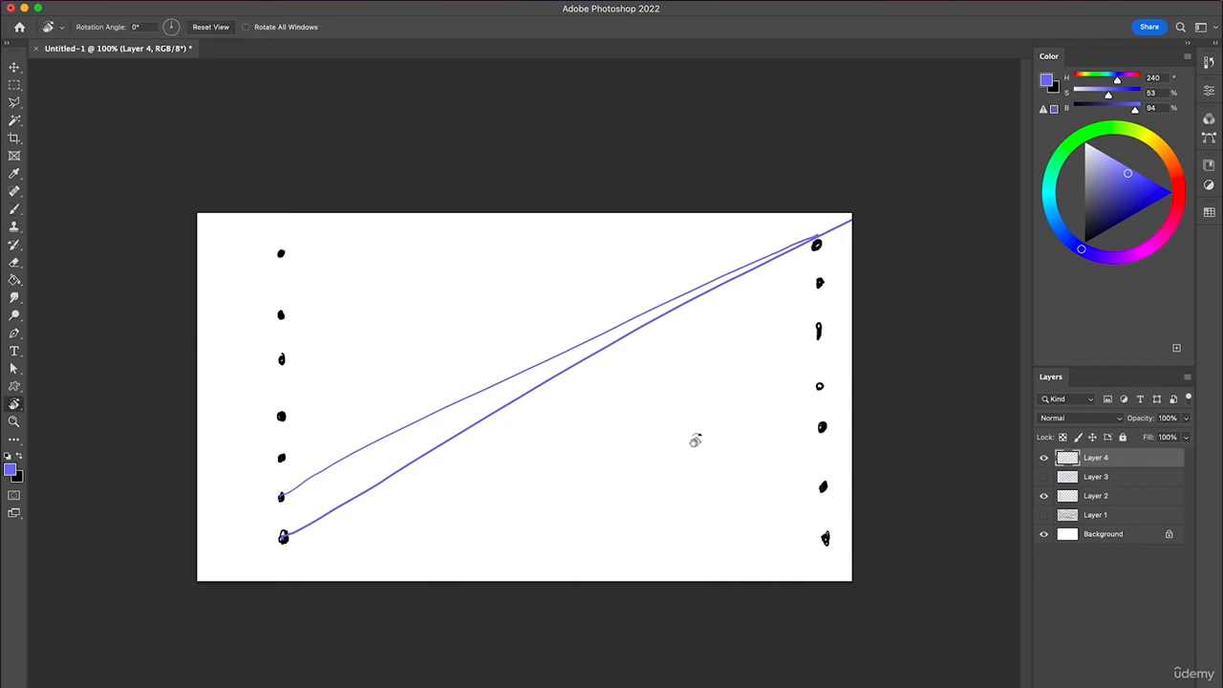
mouse_move(774, 367)
left_mouse_down()
mouse_move(509, 240)
mouse_move(319, 346)
mouse_move(317, 417)
mouse_move(312, 384)
left_mouse_up()
key("b")
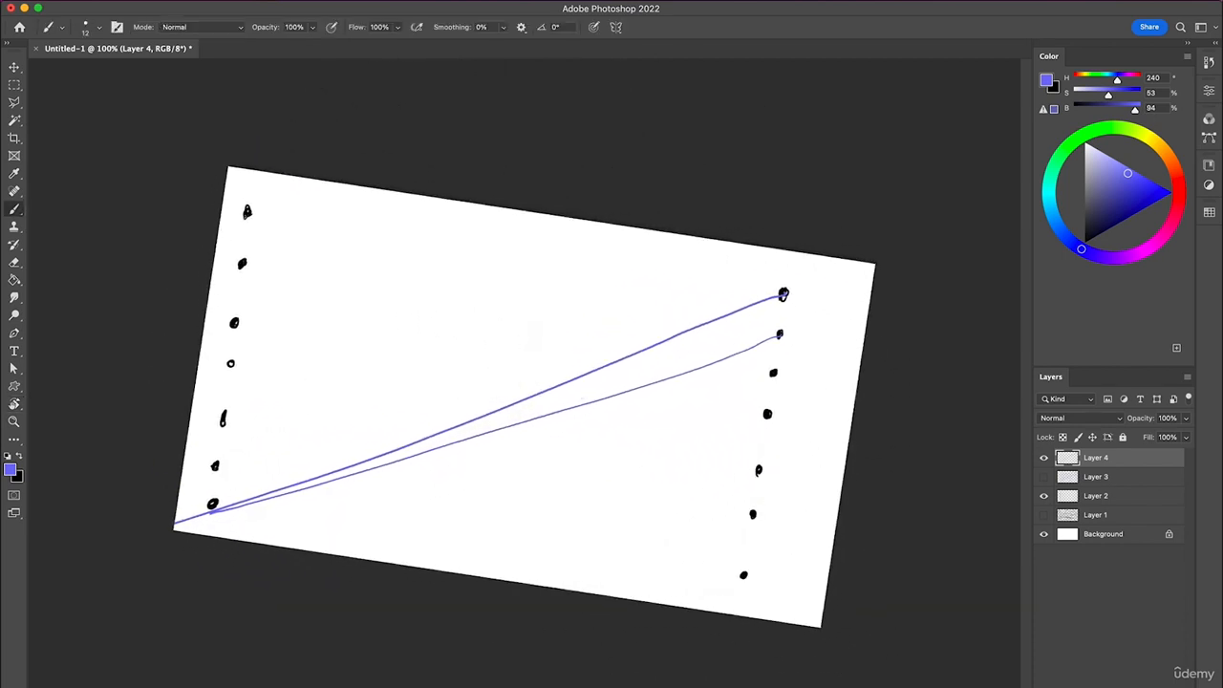
left_click_drag(218, 462, 779, 355)
key("r")
left_click_drag(625, 448, 563, 387)
key("b")
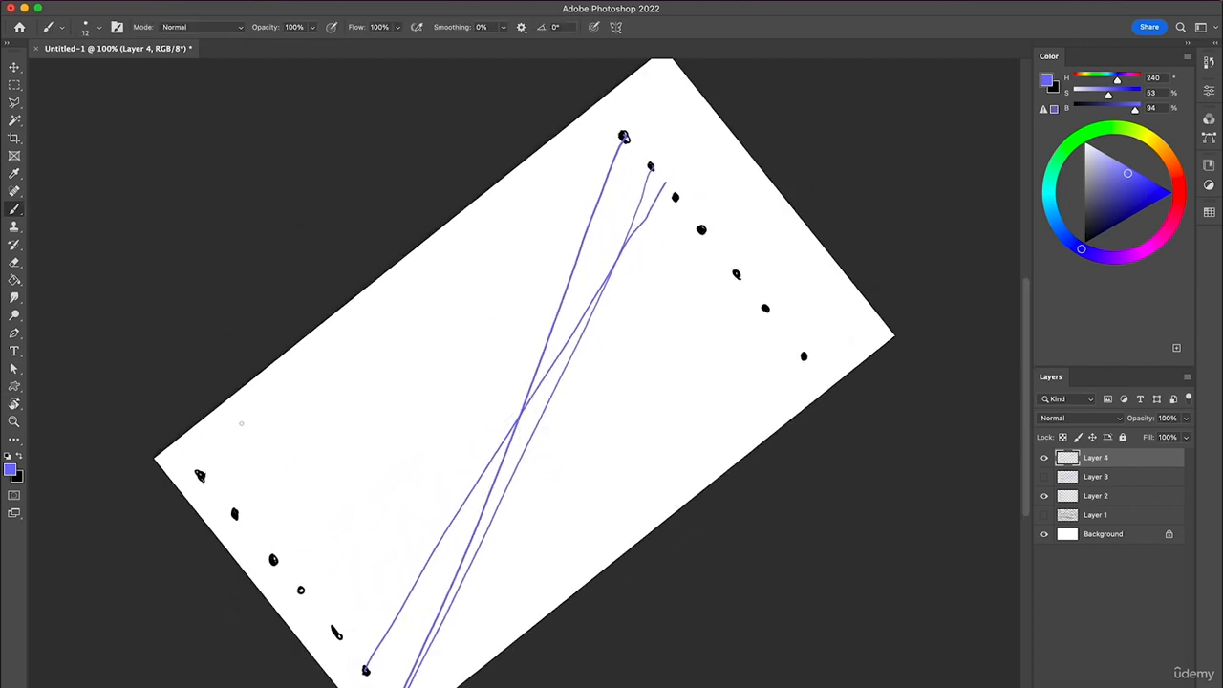
left_click_drag(199, 474, 764, 328)
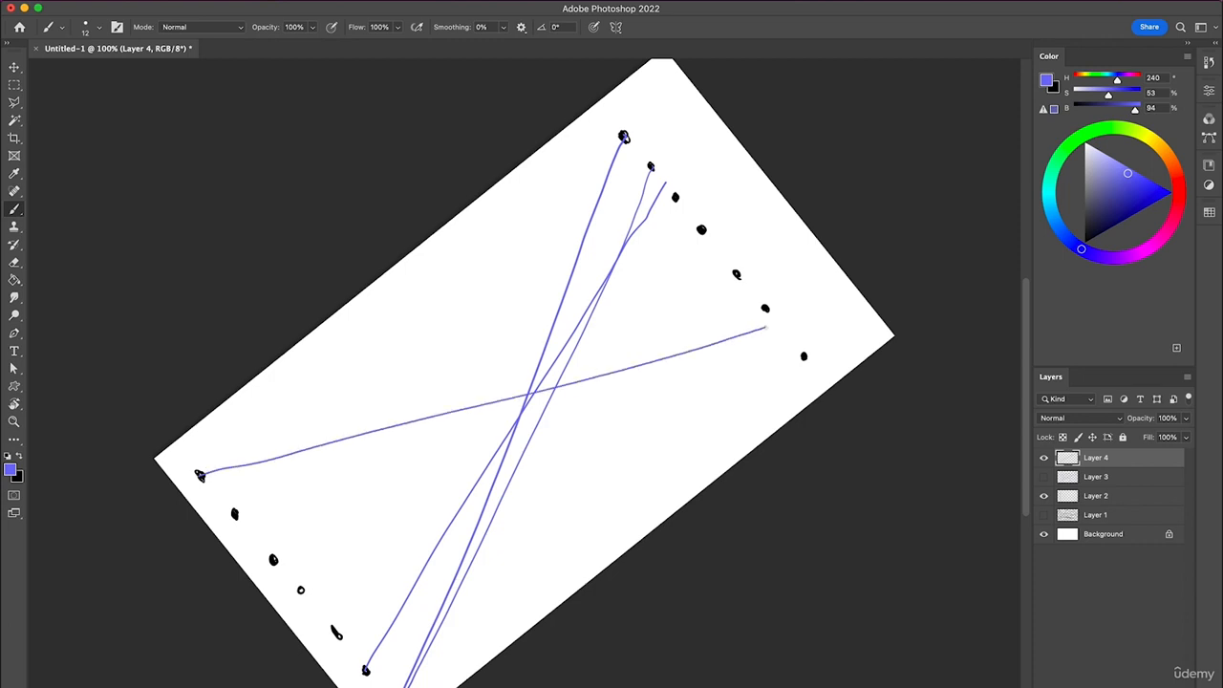
left_click_drag(234, 513, 736, 227)
key("super+z")
Turn the canvas view further and draw three more single purple strokes between unconnected dots in the two columns.
key("r")
mouse_move(688, 394)
left_mouse_down()
mouse_move(710, 344)
mouse_move(605, 265)
mouse_move(363, 383)
mouse_move(369, 437)
left_mouse_up()
key("b")
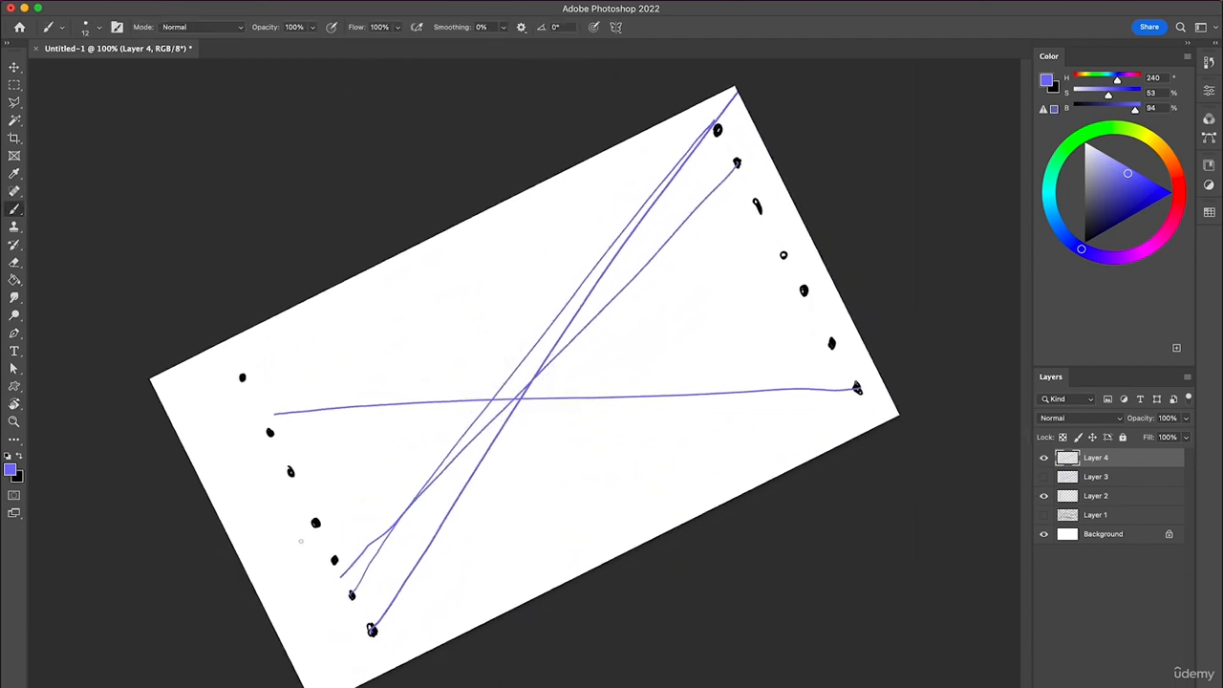
mouse_move(317, 521)
left_mouse_down()
mouse_move(695, 268)
mouse_move(788, 192)
left_mouse_up()
key("r")
mouse_move(660, 210)
left_mouse_down()
mouse_move(715, 230)
mouse_move(376, 505)
mouse_move(339, 462)
left_mouse_up()
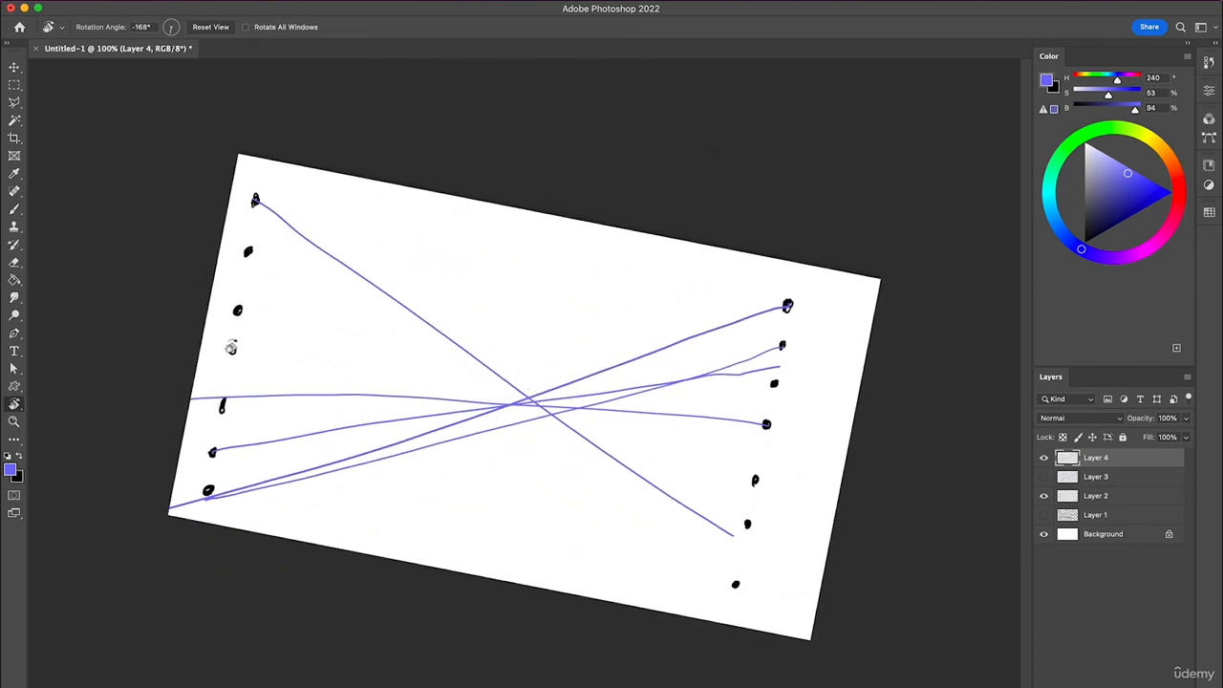
key("b")
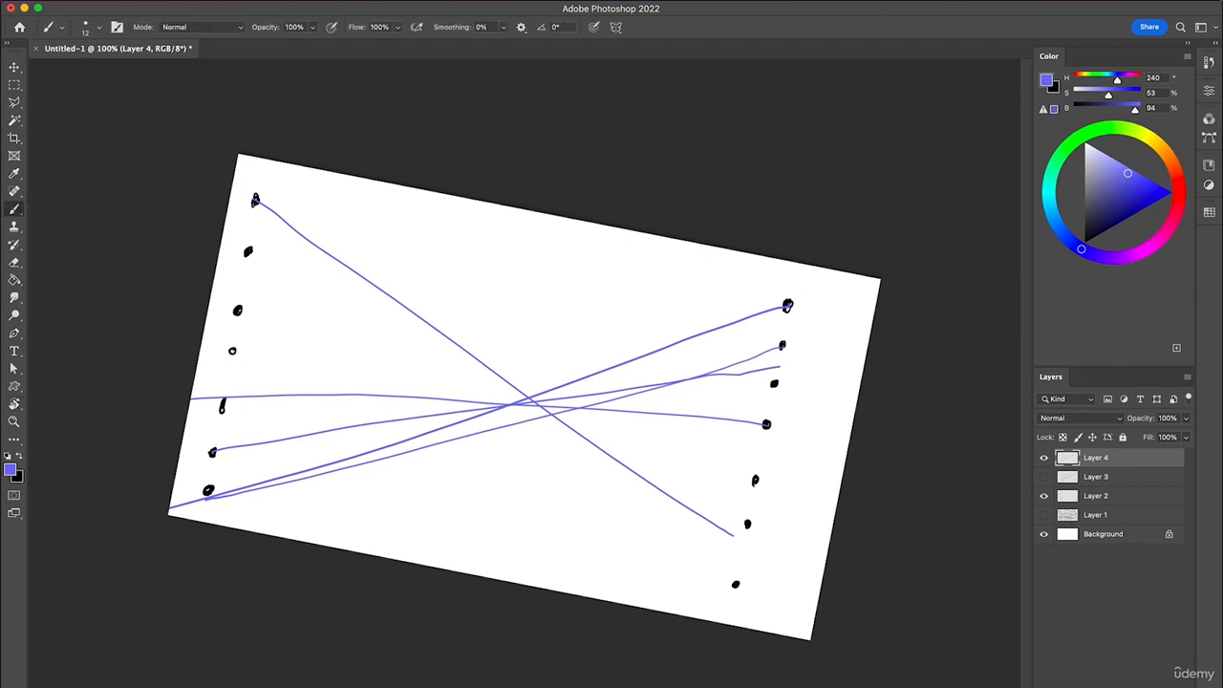
mouse_move(232, 350)
left_mouse_down()
mouse_move(698, 366)
mouse_move(775, 384)
left_mouse_up()
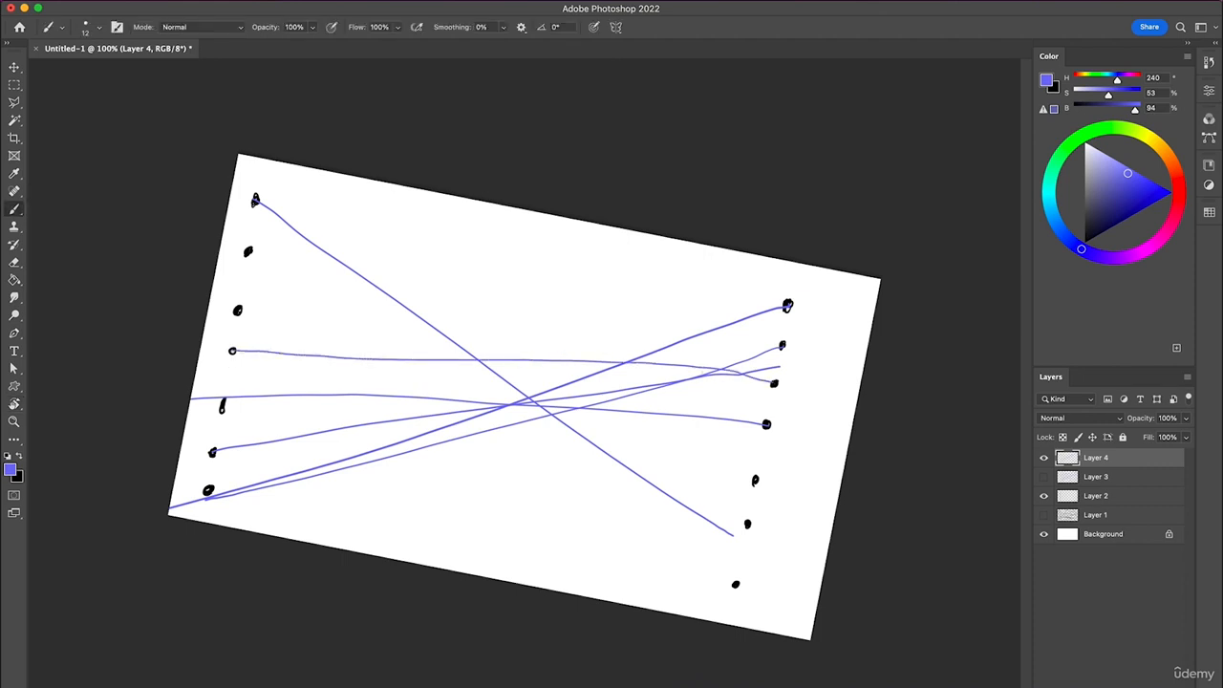
mouse_move(247, 251)
left_mouse_down()
mouse_move(416, 340)
mouse_move(755, 480)
left_mouse_up()
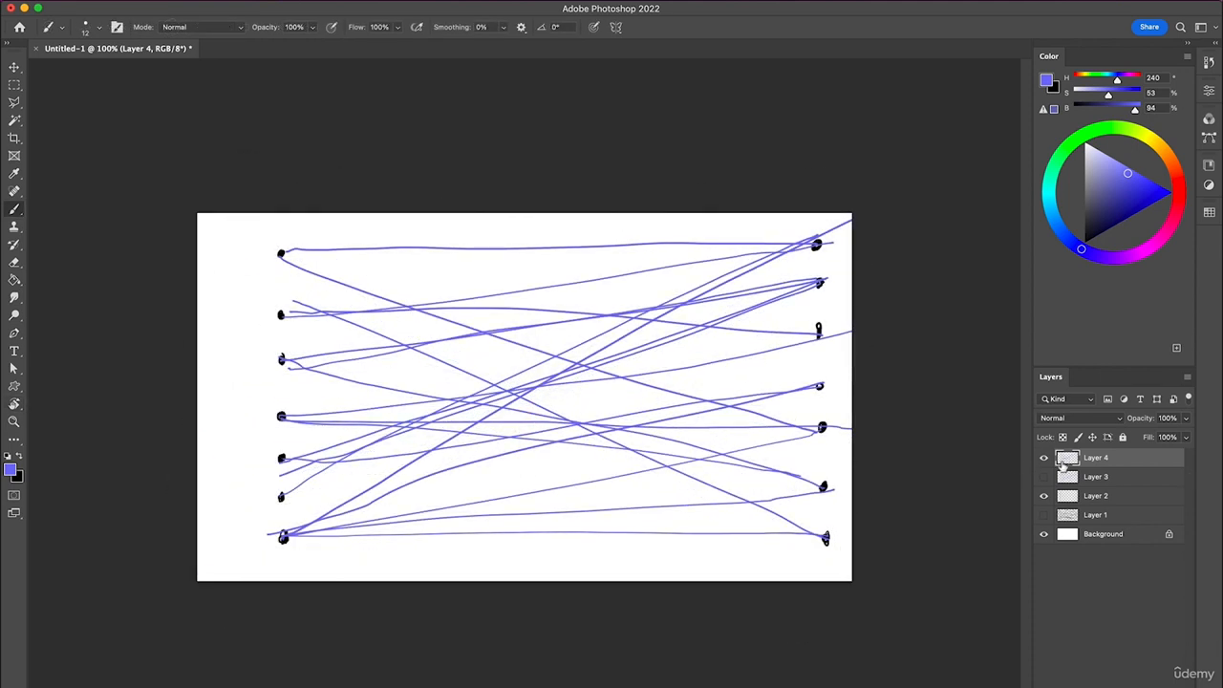
Hide Layer 4 and Layer 2, add a new empty layer, and increase the brush size to 20.
left_click(1043, 457)
left_click(1043, 496)
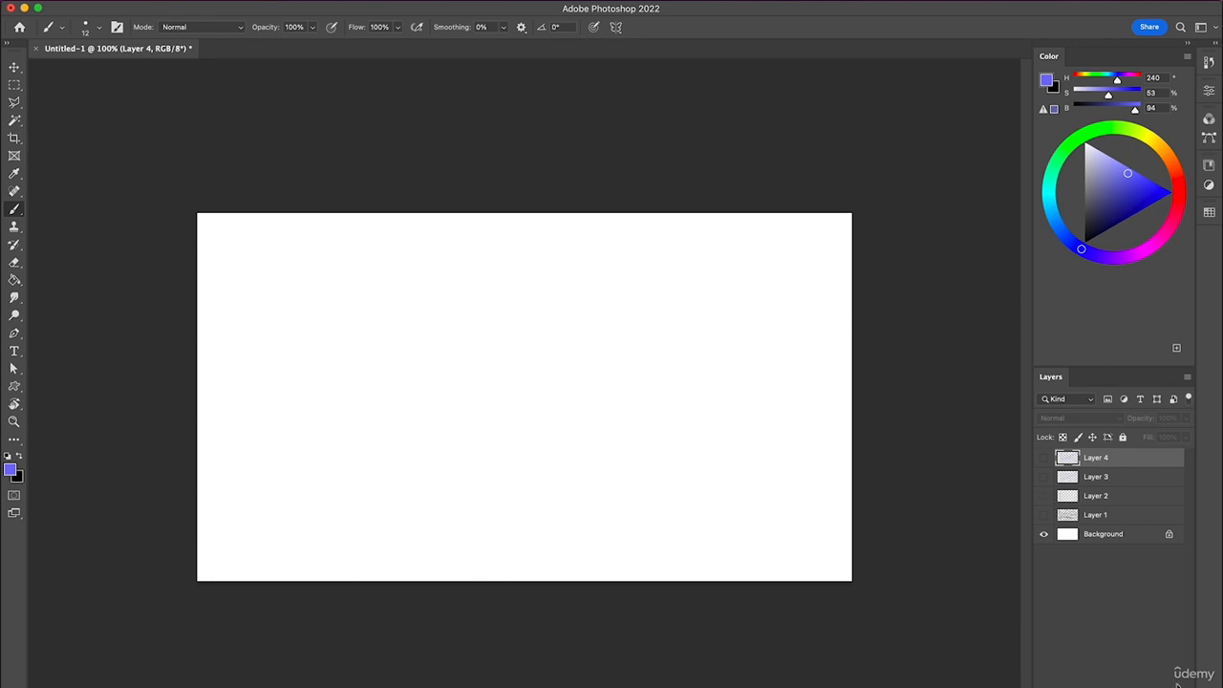
left_click(1171, 686)
key("bracketright")
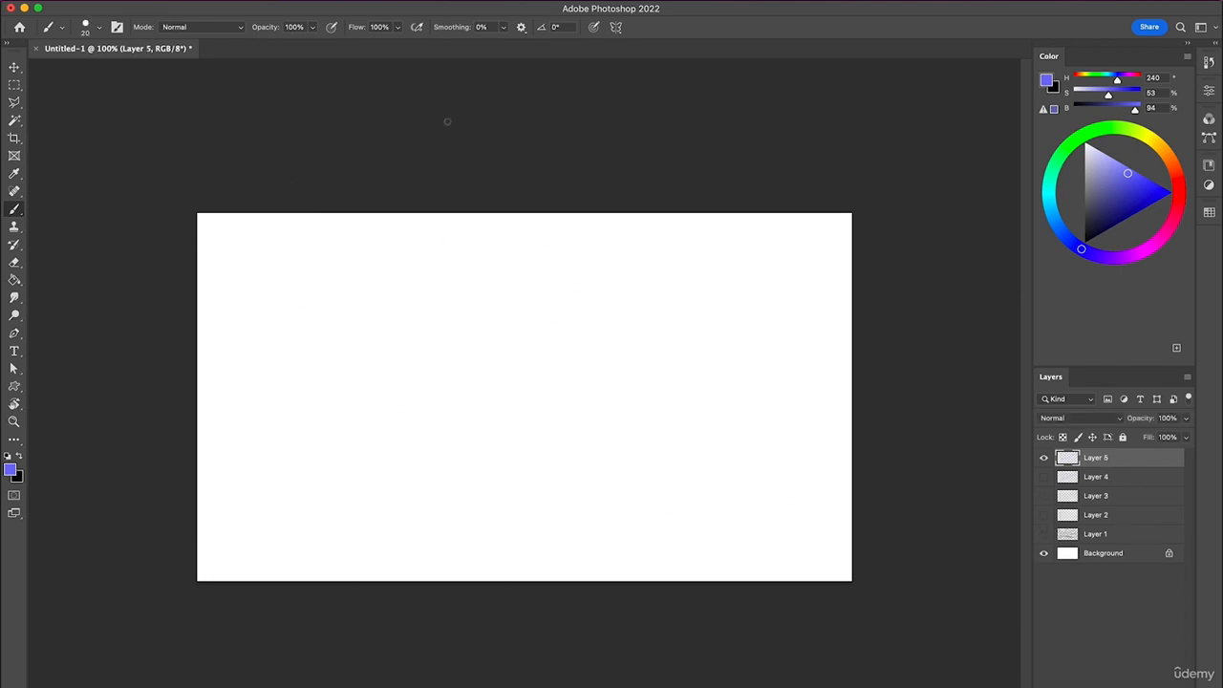
Draw thirteen freehand purple circles of varied sizes, spread across the canvas.
mouse_move(345, 298)
left_mouse_down()
mouse_move(332, 367)
mouse_move(320, 313)
mouse_move(307, 340)
left_mouse_up()
left_click_drag(579, 337, 551, 343)
left_click_drag(466, 385, 432, 398)
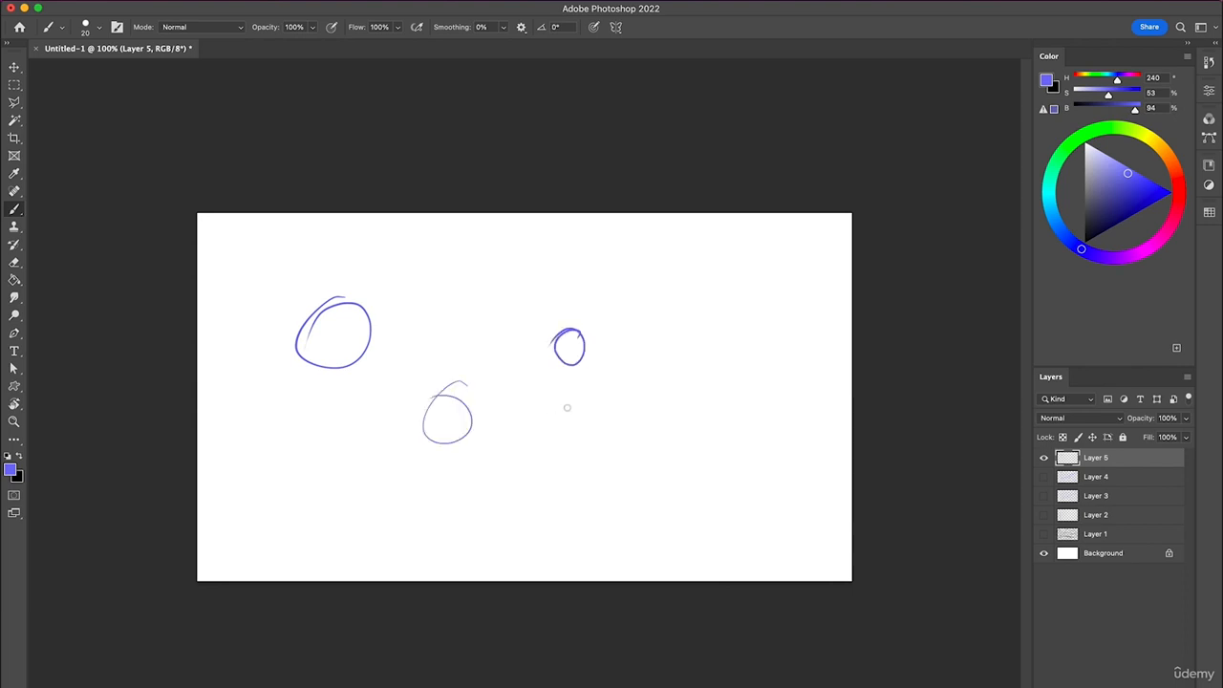
mouse_move(567, 407)
left_mouse_down()
mouse_move(558, 444)
mouse_move(543, 416)
left_mouse_up()
left_click_drag(480, 264, 451, 270)
mouse_move(516, 363)
left_mouse_down()
mouse_move(528, 377)
mouse_move(492, 363)
left_mouse_up()
mouse_move(563, 254)
left_mouse_down()
mouse_move(563, 295)
mouse_move(579, 260)
left_mouse_up()
mouse_move(346, 411)
left_mouse_down()
mouse_move(330, 414)
mouse_move(346, 407)
left_mouse_up()
mouse_move(760, 369)
left_mouse_down()
mouse_move(805, 401)
mouse_move(770, 366)
left_mouse_up()
mouse_move(524, 456)
left_mouse_down()
mouse_move(493, 537)
mouse_move(527, 459)
left_mouse_up()
mouse_move(688, 267)
left_mouse_down()
mouse_move(723, 291)
mouse_move(670, 263)
left_mouse_up()
left_click_drag(435, 345, 406, 361)
mouse_move(636, 393)
left_mouse_down()
mouse_move(629, 422)
mouse_move(649, 424)
mouse_move(627, 395)
left_mouse_up()
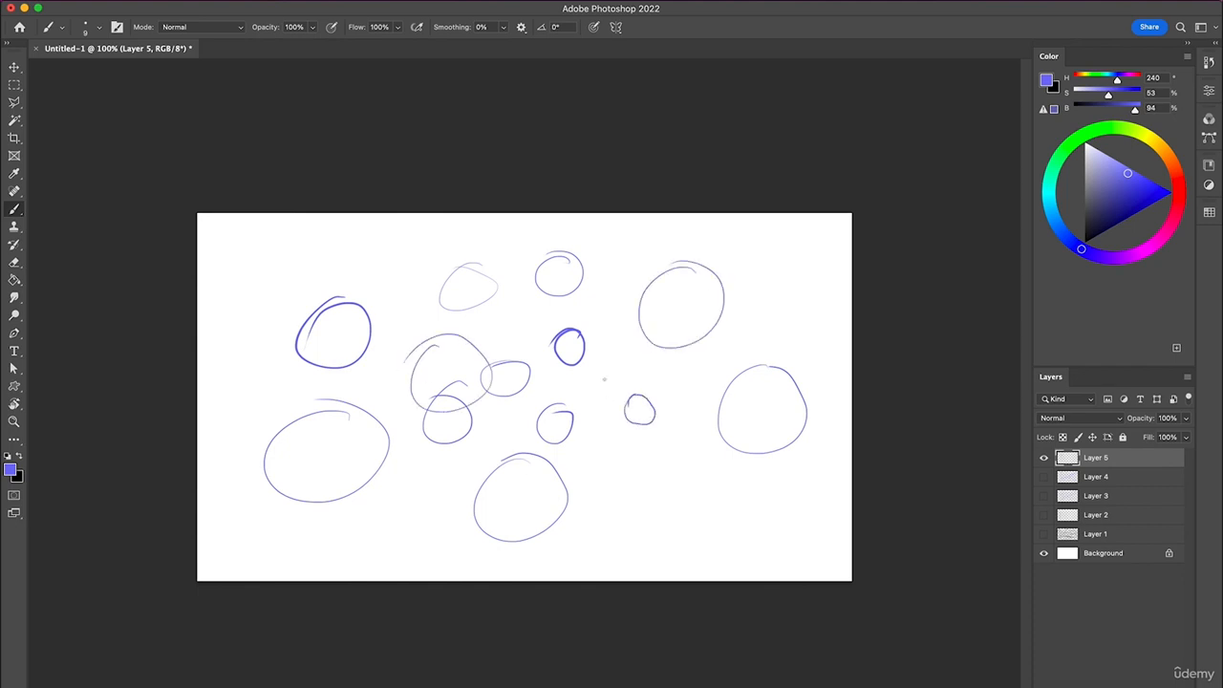
Fill the gaps between the circles with more freehand circles and ovals of varied sizes, reaching towards the canvas edges.
mouse_move(616, 338)
left_mouse_down()
mouse_move(608, 373)
mouse_move(630, 370)
mouse_move(616, 342)
left_mouse_up()
mouse_move(405, 265)
left_mouse_down()
mouse_move(388, 278)
mouse_move(420, 285)
mouse_move(409, 266)
left_mouse_up()
mouse_move(373, 397)
left_mouse_down()
mouse_move(405, 390)
mouse_move(380, 382)
left_mouse_up()
mouse_move(461, 303)
left_mouse_down()
mouse_move(387, 483)
mouse_move(478, 302)
left_mouse_up()
mouse_move(604, 380)
left_mouse_down()
mouse_move(626, 449)
mouse_move(585, 361)
left_mouse_up()
mouse_move(707, 465)
left_mouse_down()
mouse_move(654, 482)
mouse_move(669, 468)
left_mouse_up()
mouse_move(774, 264)
left_mouse_down()
mouse_move(731, 357)
mouse_move(793, 272)
left_mouse_up()
mouse_move(621, 245)
left_mouse_down()
mouse_move(650, 245)
mouse_move(497, 284)
mouse_move(506, 252)
left_mouse_up()
left_click_drag(249, 238, 219, 250)
left_click_drag(284, 344, 250, 335)
mouse_move(371, 247)
left_mouse_down()
mouse_move(336, 270)
mouse_move(346, 244)
left_mouse_up()
left_click_drag(244, 457, 251, 449)
left_click_drag(382, 486, 392, 483)
mouse_move(549, 250)
left_mouse_down()
mouse_move(497, 247)
mouse_move(486, 438)
mouse_move(770, 383)
left_mouse_up()
left_click_drag(791, 325, 652, 329)
mouse_move(733, 406)
left_mouse_down()
mouse_move(617, 405)
mouse_move(547, 435)
left_mouse_up()
mouse_move(445, 440)
left_mouse_down()
mouse_move(479, 476)
mouse_move(426, 438)
left_mouse_up()
mouse_move(272, 385)
left_mouse_down()
mouse_move(266, 457)
mouse_move(235, 394)
left_mouse_up()
mouse_move(414, 294)
left_mouse_down()
mouse_move(350, 321)
mouse_move(368, 295)
left_mouse_up()
left_click_drag(447, 247, 295, 285)
left_click_drag(304, 490, 263, 488)
left_click_drag(460, 498, 340, 511)
left_click_drag(808, 244, 799, 233)
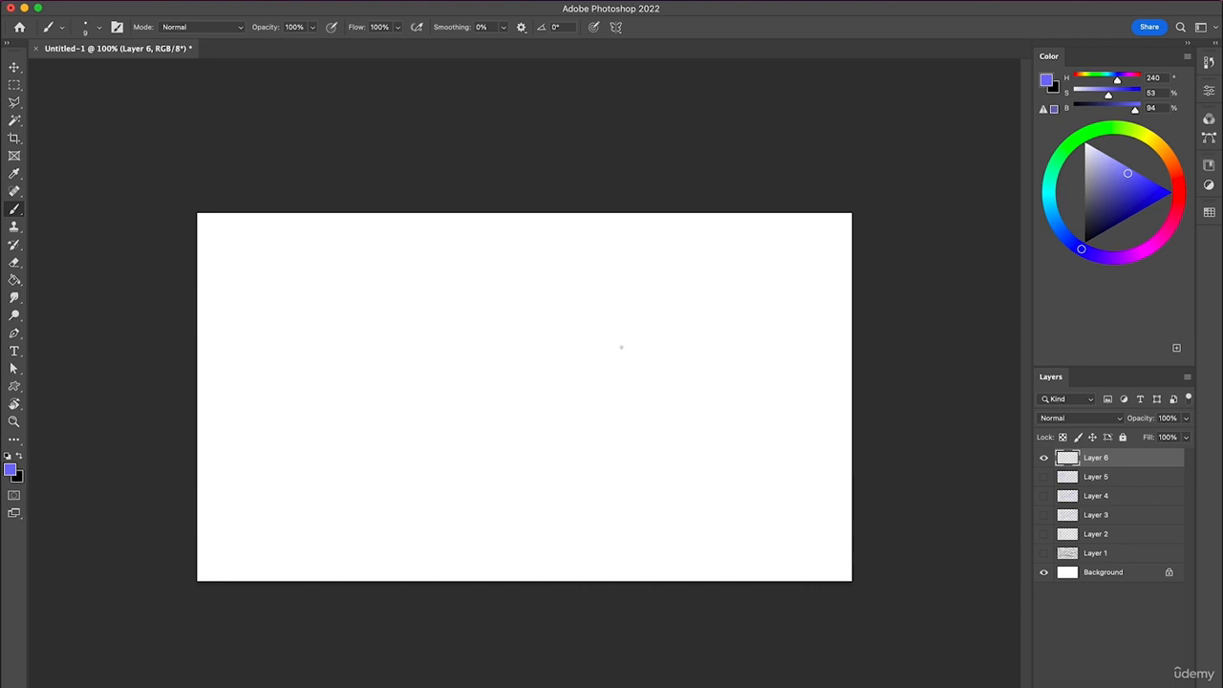
On the empty Layer 6, draw a freehand purple square in the upper middle of the canvas using separate strokes.
mouse_move(402, 266)
left_mouse_down()
mouse_move(529, 259)
mouse_move(534, 380)
mouse_move(390, 393)
left_mouse_up()
left_click_drag(396, 267, 394, 382)
mouse_move(402, 267)
left_mouse_down()
mouse_move(536, 254)
mouse_move(535, 388)
mouse_move(385, 399)
left_mouse_up()
left_click_drag(399, 261, 395, 400)
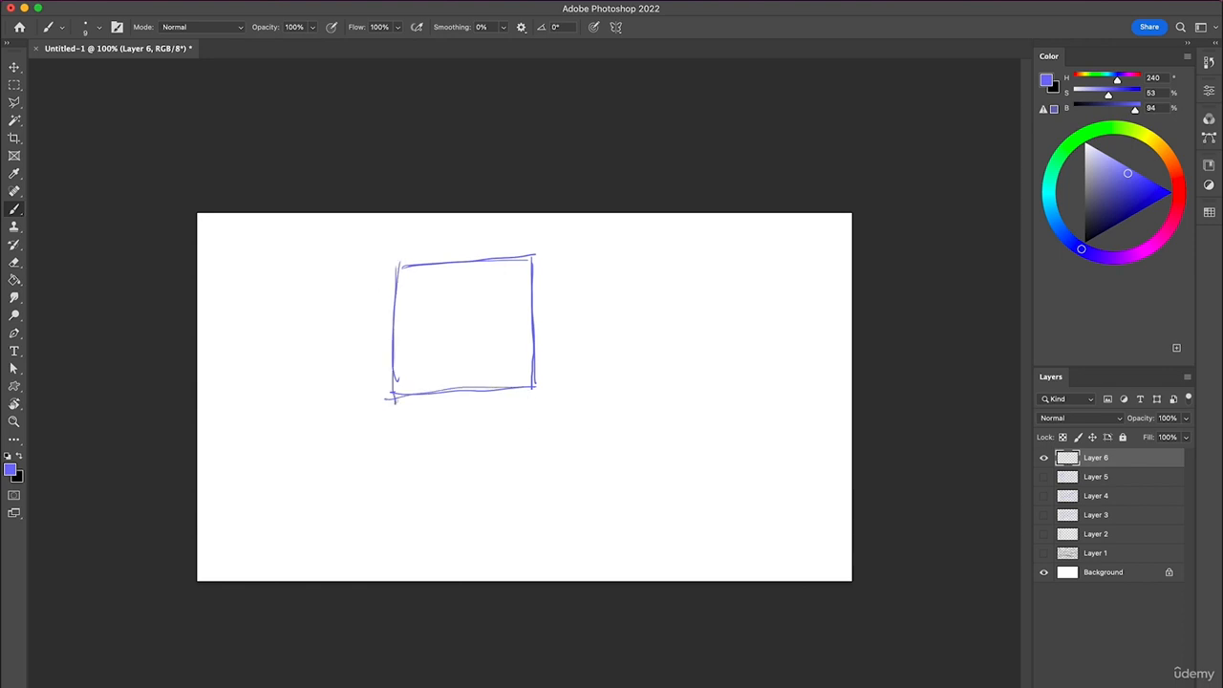
Draw a larger square overlapping the first one's lower corner, going over its edges with repeated strokes.
left_click_drag(496, 325, 505, 491)
mouse_move(497, 326)
left_mouse_down()
mouse_move(658, 323)
mouse_move(668, 493)
left_mouse_up()
left_click_drag(504, 492, 650, 494)
mouse_move(497, 325)
left_mouse_down()
mouse_move(663, 323)
mouse_move(667, 489)
left_mouse_up()
left_click_drag(504, 493, 672, 496)
left_click_drag(497, 327, 500, 489)
mouse_move(499, 377)
left_mouse_down()
mouse_move(498, 498)
mouse_move(670, 493)
left_mouse_up()
left_click_drag(663, 325, 669, 481)
left_click_drag(503, 325, 655, 321)
Draw a third, slightly tilted square between the first two so that it overlaps both.
mouse_move(441, 287)
left_mouse_down()
mouse_move(463, 449)
mouse_move(594, 283)
mouse_move(602, 437)
left_mouse_up()
left_click_drag(464, 449, 623, 425)
mouse_move(445, 296)
left_mouse_down()
mouse_move(608, 283)
mouse_move(459, 479)
mouse_move(462, 459)
left_mouse_up()
left_click_drag(595, 279, 599, 397)
Draw a small freehand square in the canvas's upper-left area, clear of the existing squares.
mouse_move(269, 281)
left_mouse_down()
mouse_move(270, 353)
mouse_move(361, 282)
left_mouse_up()
left_click_drag(351, 281, 349, 355)
mouse_move(271, 358)
left_mouse_down()
mouse_move(369, 349)
mouse_move(349, 367)
left_mouse_up()
left_click_drag(270, 290, 367, 291)
mouse_move(273, 279)
left_mouse_down()
mouse_move(276, 365)
mouse_move(365, 353)
left_mouse_up()
Draw a medium square overlapping the small upper-left square, reinforcing its vertical edges with extra strokes.
left_click_drag(315, 240, 317, 334)
mouse_move(309, 244)
left_mouse_down()
mouse_move(424, 244)
mouse_move(433, 350)
left_mouse_up()
left_click_drag(311, 344, 436, 351)
mouse_move(305, 242)
left_mouse_down()
mouse_move(419, 250)
mouse_move(319, 307)
mouse_move(321, 359)
left_mouse_up()
left_click_drag(315, 250, 317, 357)
left_click_drag(423, 235, 432, 359)
Draw a separate large square in the canvas's empty upper-right area, retracing its top and side edges.
mouse_move(697, 248)
left_mouse_down()
mouse_move(693, 391)
mouse_move(805, 248)
mouse_move(819, 247)
left_mouse_up()
left_click_drag(820, 251, 828, 386)
mouse_move(694, 389)
left_mouse_down()
mouse_move(833, 379)
mouse_move(814, 377)
left_mouse_up()
left_click_drag(820, 244, 823, 384)
mouse_move(698, 250)
left_mouse_down()
mouse_move(698, 401)
mouse_move(690, 352)
left_mouse_up()
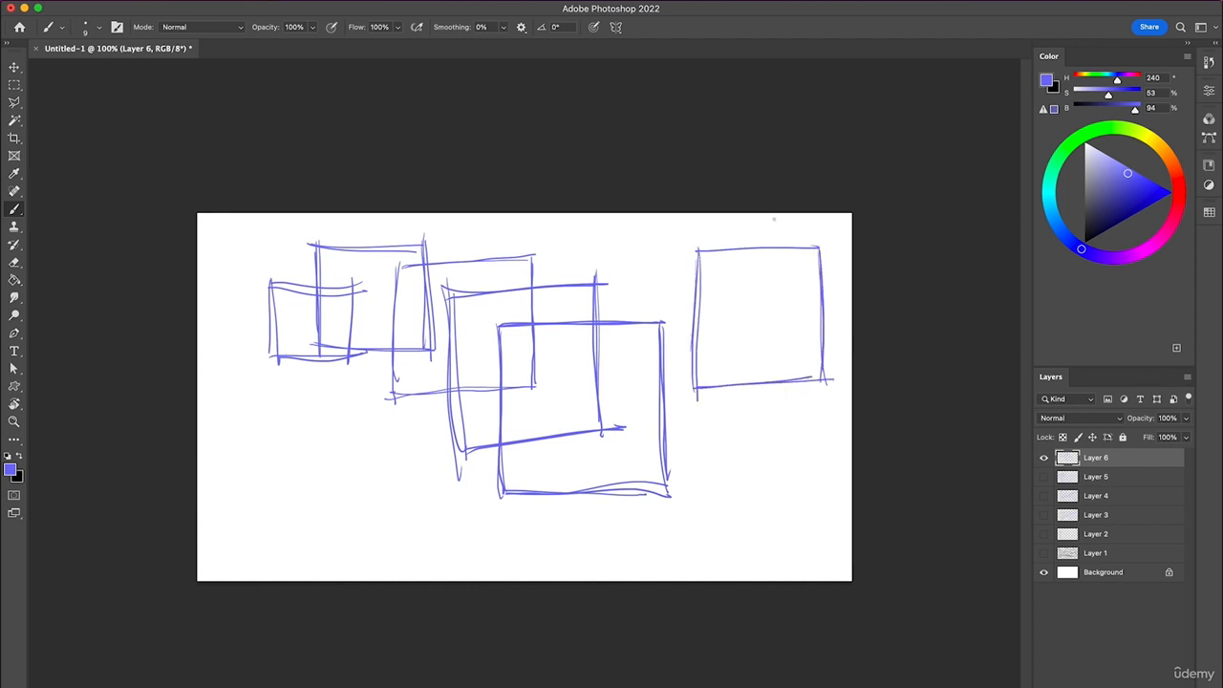
left_click_drag(700, 249, 830, 246)
Draw a large square in the canvas's lower-left corner and a smaller square nested inside it.
mouse_move(234, 432)
left_mouse_down()
mouse_move(382, 426)
mouse_move(378, 577)
left_mouse_up()
left_click_drag(237, 579, 424, 568)
mouse_move(233, 432)
left_mouse_down()
mouse_move(237, 568)
mouse_move(395, 574)
mouse_move(378, 428)
left_mouse_up()
mouse_move(271, 540)
left_mouse_down()
mouse_move(347, 449)
mouse_move(365, 539)
mouse_move(367, 523)
left_mouse_up()
mouse_move(271, 454)
left_mouse_down()
mouse_move(288, 552)
mouse_move(365, 447)
left_mouse_up()
left_click_drag(355, 448, 360, 539)
left_click_drag(270, 533, 367, 522)
Draw a third, smallest square inside the two nested squares in the lower-left corner.
left_click_drag(294, 466, 293, 535)
mouse_move(290, 462)
left_mouse_down()
mouse_move(353, 460)
mouse_move(345, 535)
left_mouse_up()
left_click_drag(288, 531, 363, 522)
left_click_drag(294, 464, 294, 528)
left_click_drag(305, 468, 359, 468)
left_click_drag(350, 474, 348, 539)
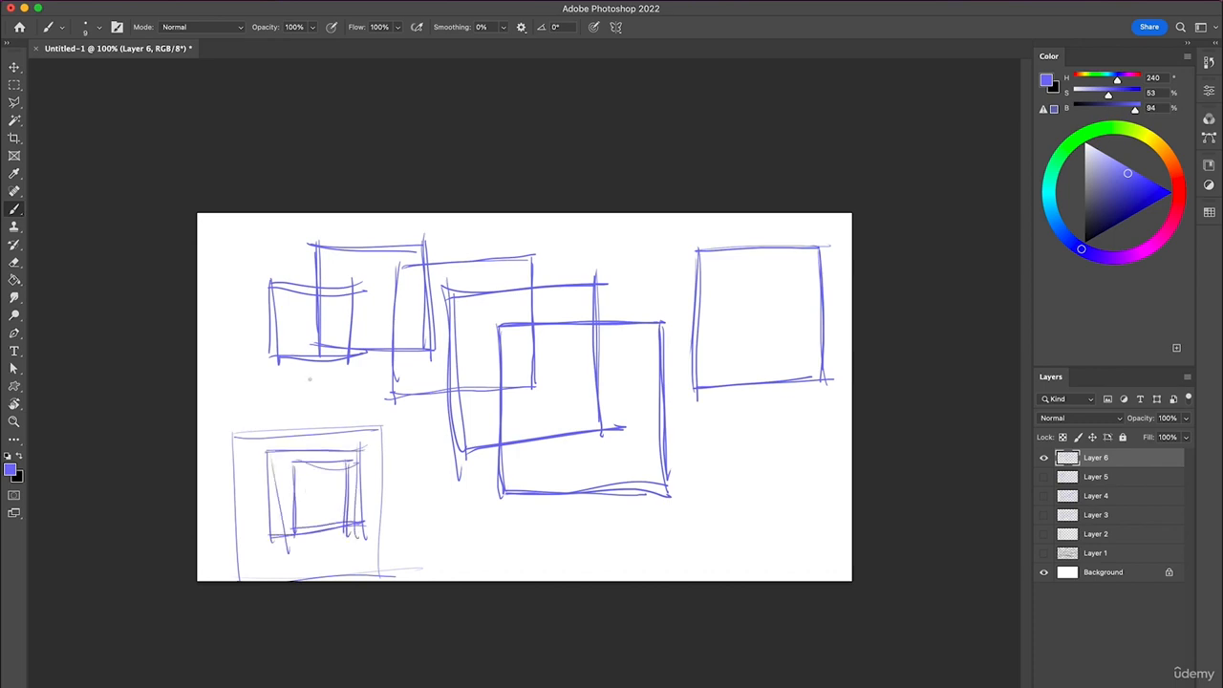